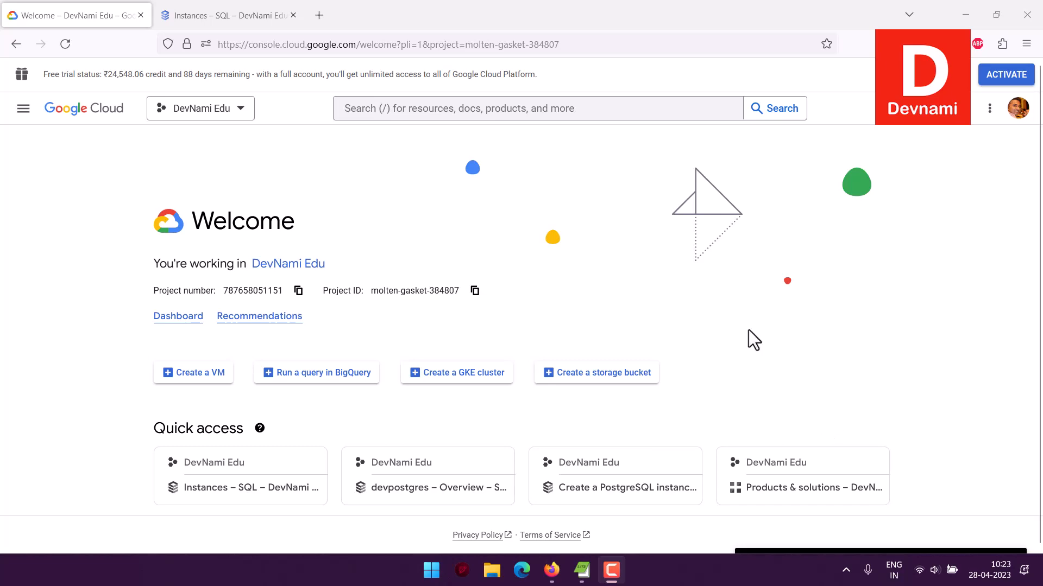
# Search the web in a new tab for SQL Server management studio and open Microsoft's SSMS download page.
pyautogui.click(325, 18)
pyautogui.write('sql se')
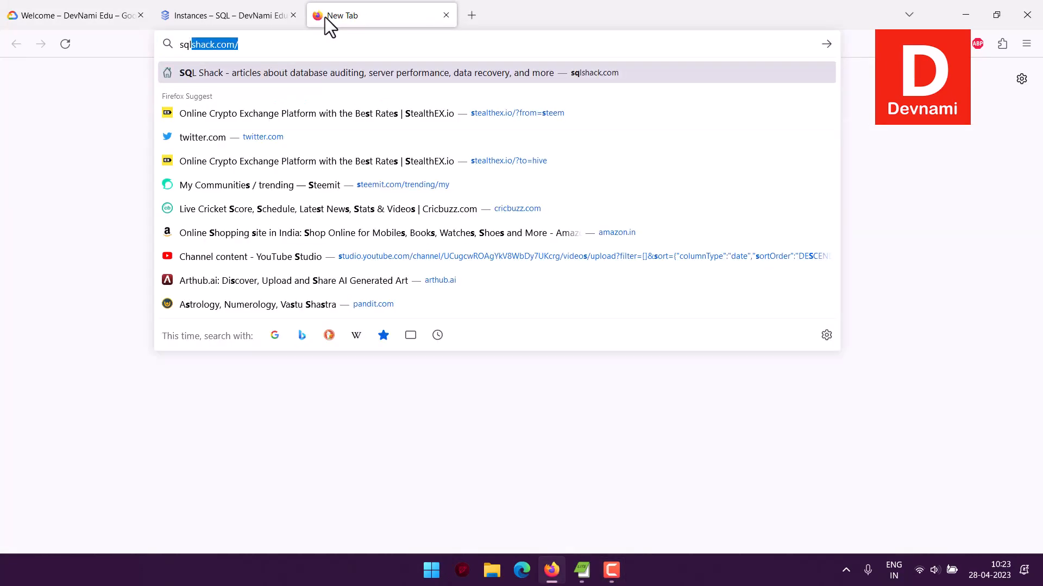
pyautogui.write('rv')
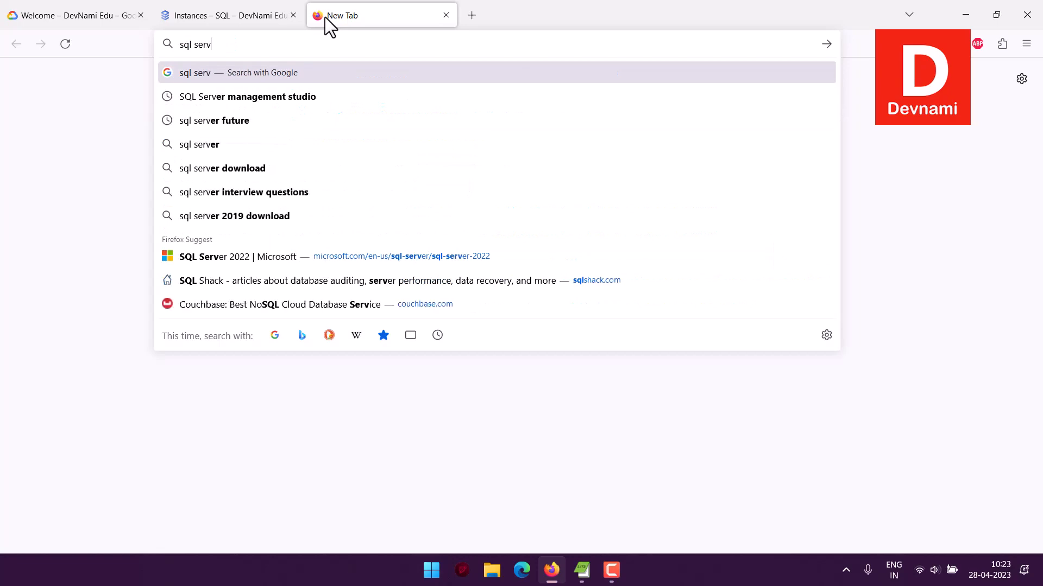
pyautogui.click(249, 98)
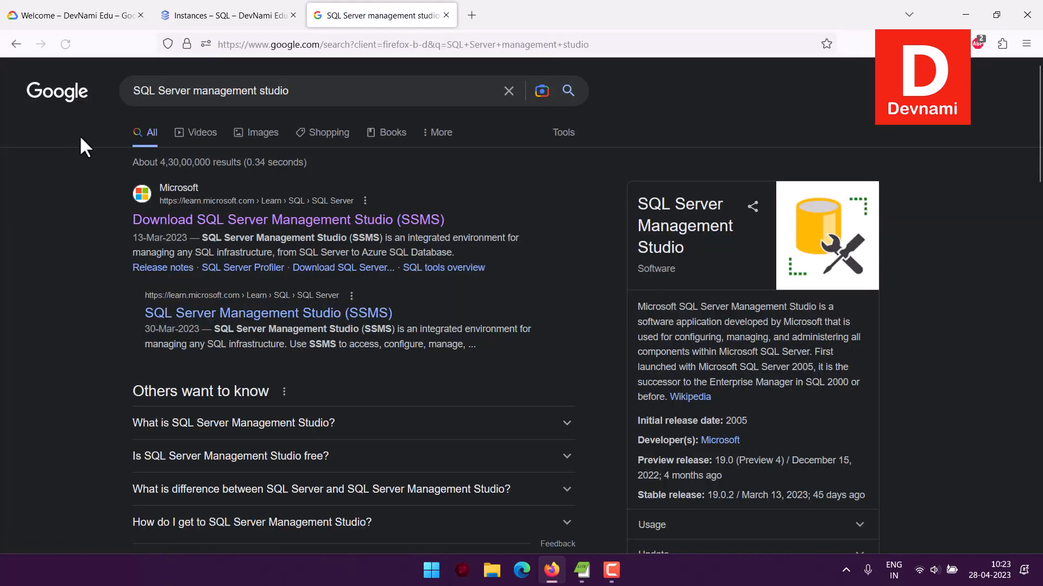
pyautogui.click(210, 222)
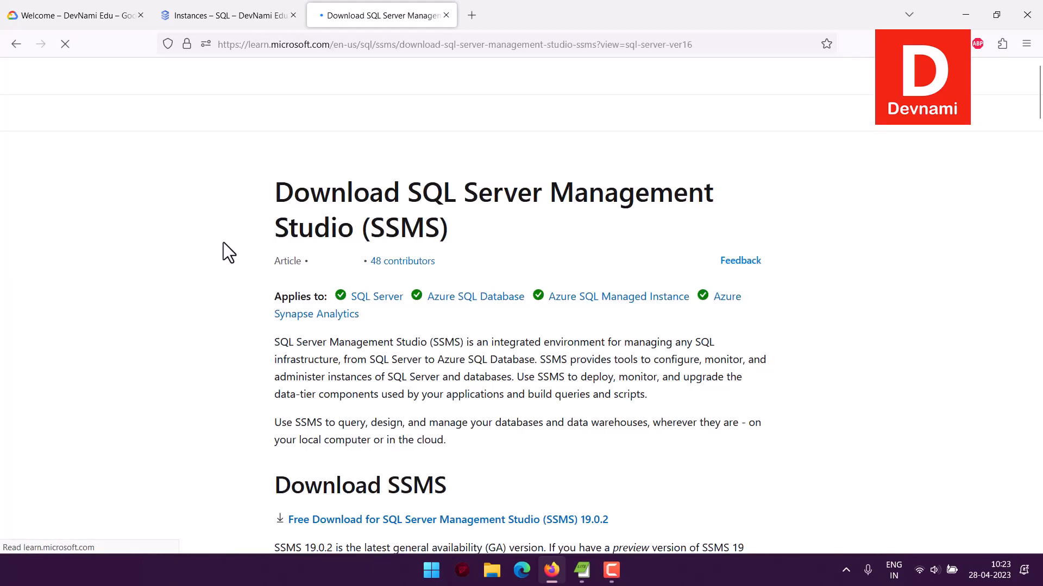
pyautogui.scroll(-5, 472, 301)
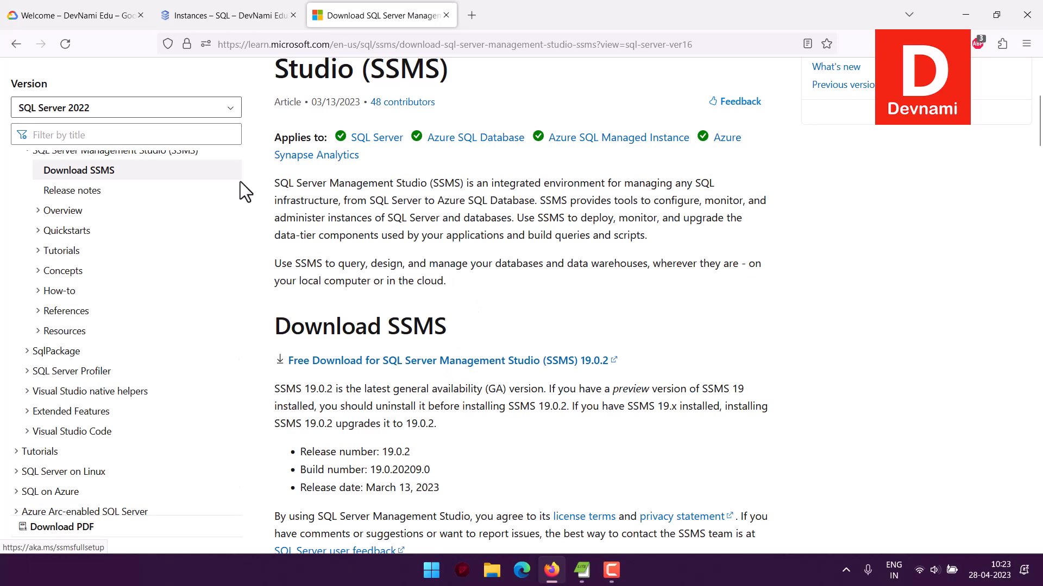
# Return to the Google Cloud welcome page and search Windows for "sql server" to look up the installed SQL Server Management Studio.
pyautogui.click(93, 20)
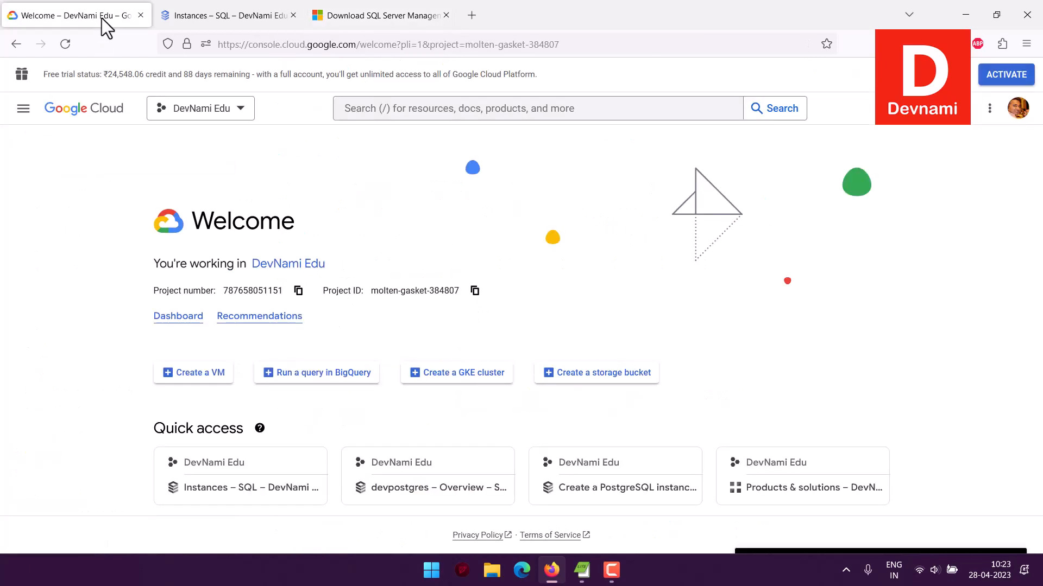
pyautogui.click(430, 569)
pyautogui.click(414, 85)
pyautogui.write('s')
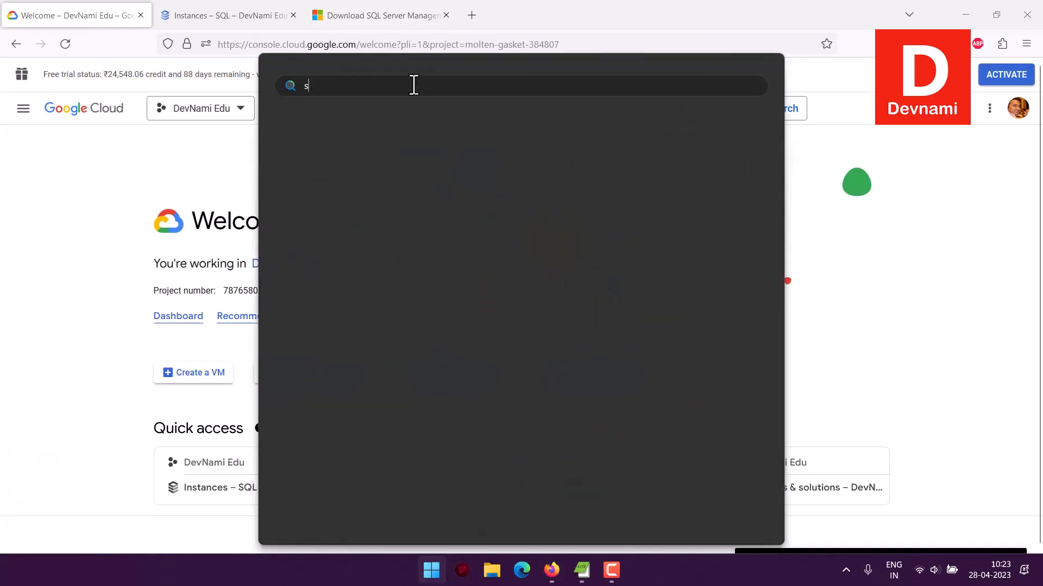
pyautogui.write('ql server')
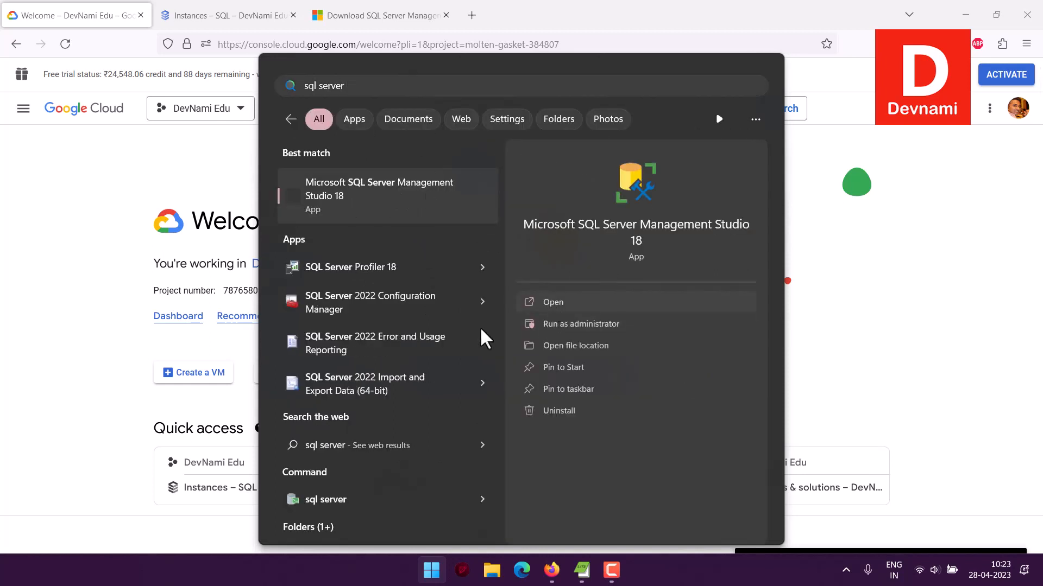
pyautogui.click(60, 209)
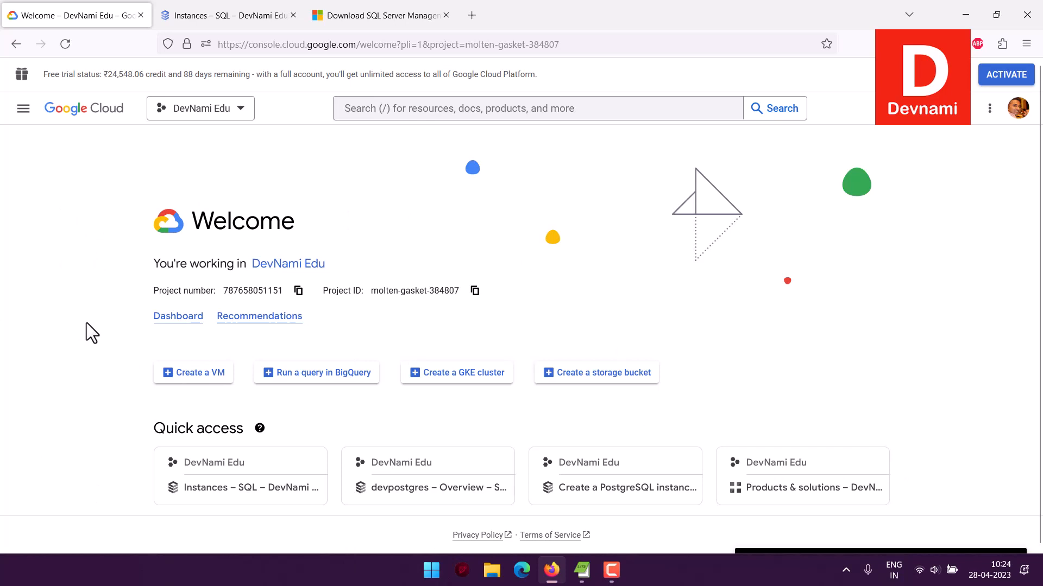
# Open the full Google Cloud product list in a new browser tab and go to SQL in the Databases category.
pyautogui.scroll(-3, 87, 322)
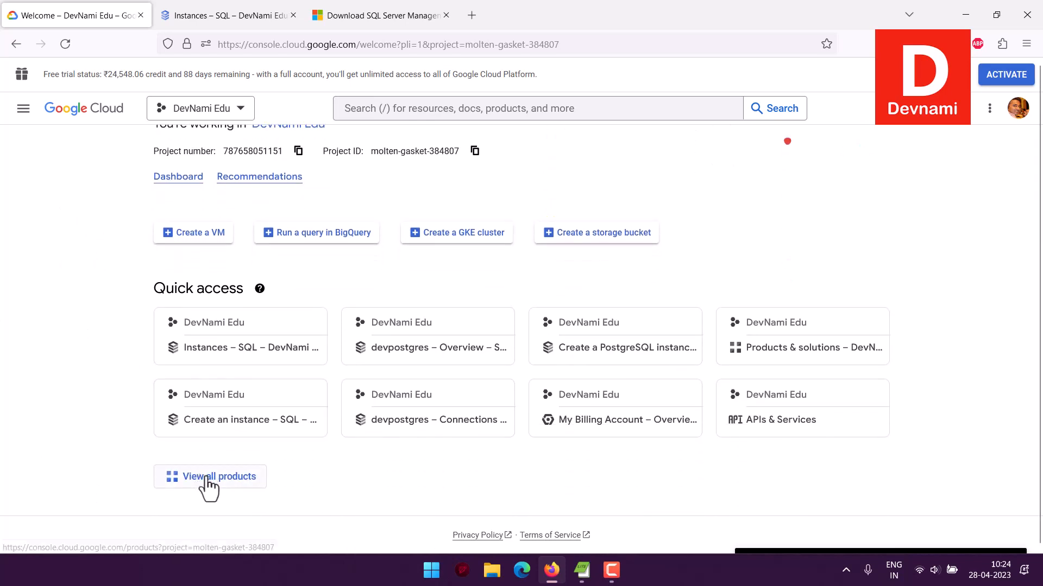
pyautogui.rightClick(208, 480)
pyautogui.click(227, 271)
pyautogui.scroll(3, 105, 266)
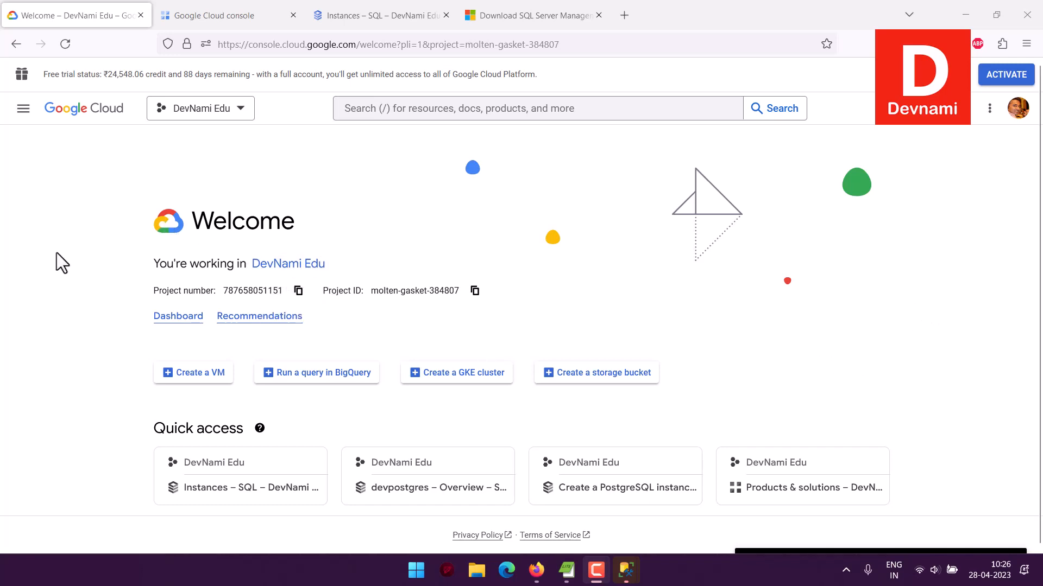
pyautogui.click(191, 20)
pyautogui.click(42, 485)
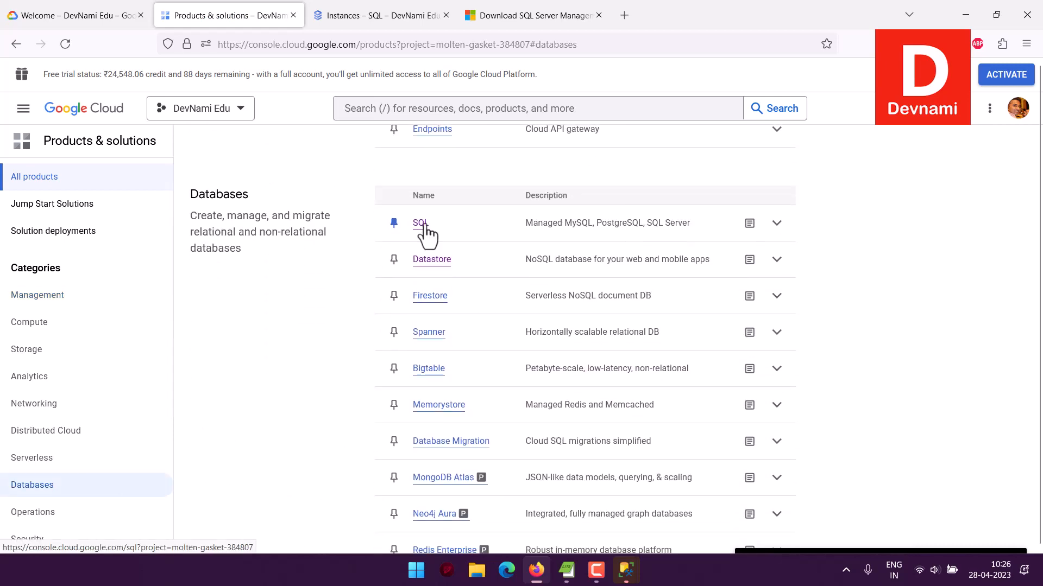
pyautogui.click(422, 224)
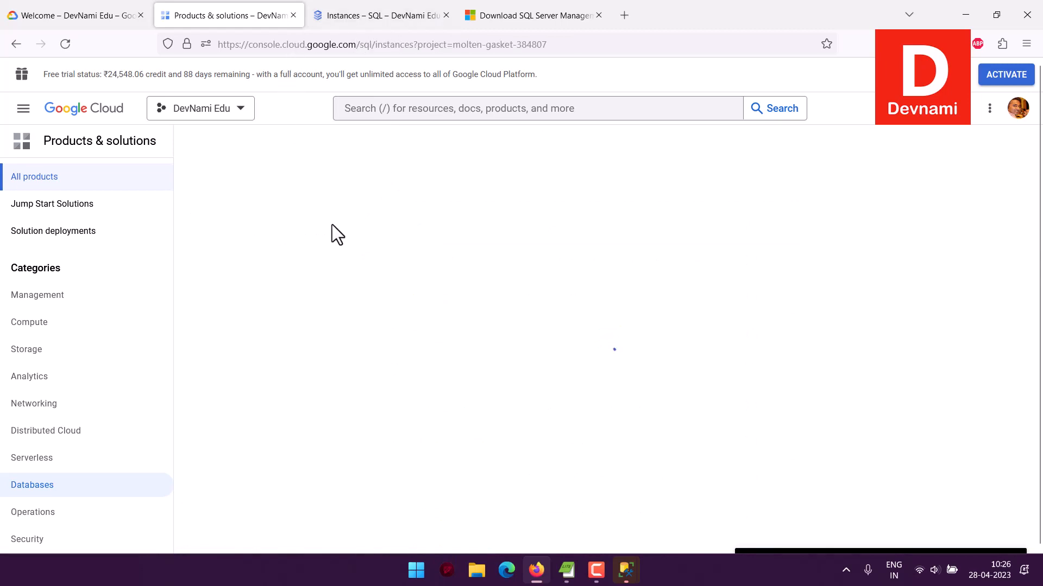
# Close the extra products tab and start creating an instance from the SQL Instances page with SQL Server as the database engine.
pyautogui.click(400, 13)
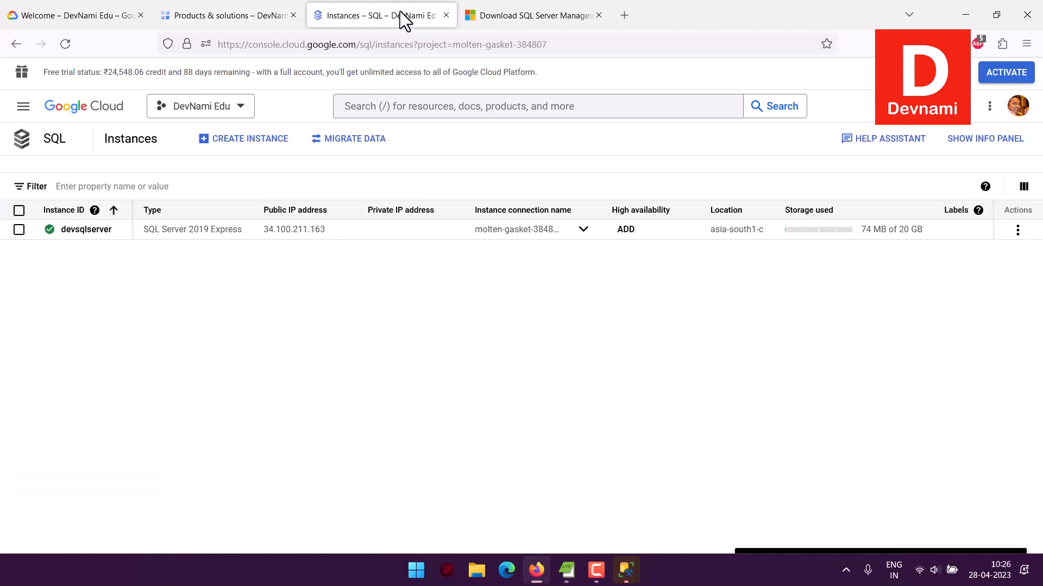
pyautogui.click(292, 15)
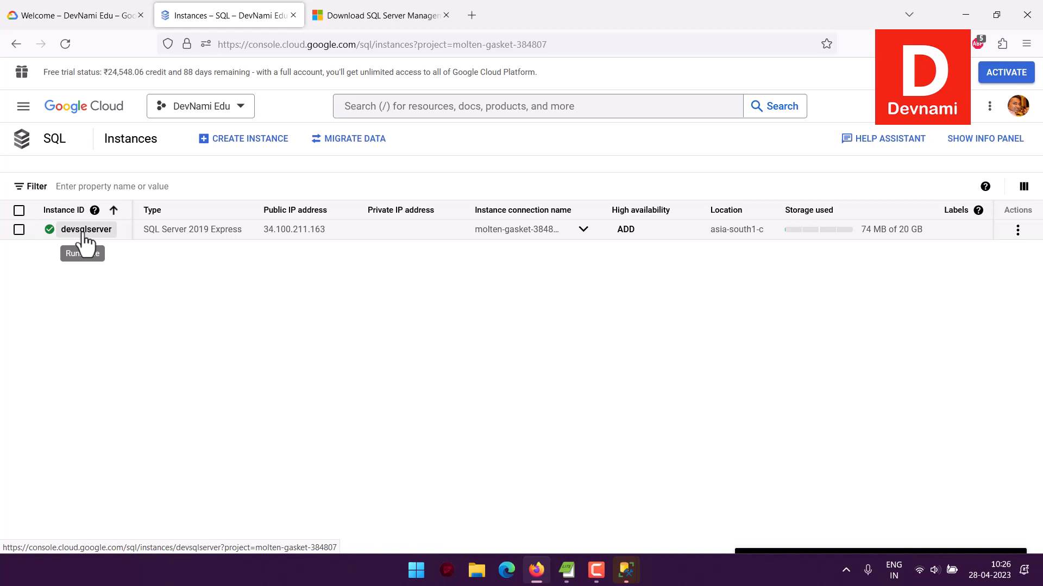
pyautogui.click(224, 148)
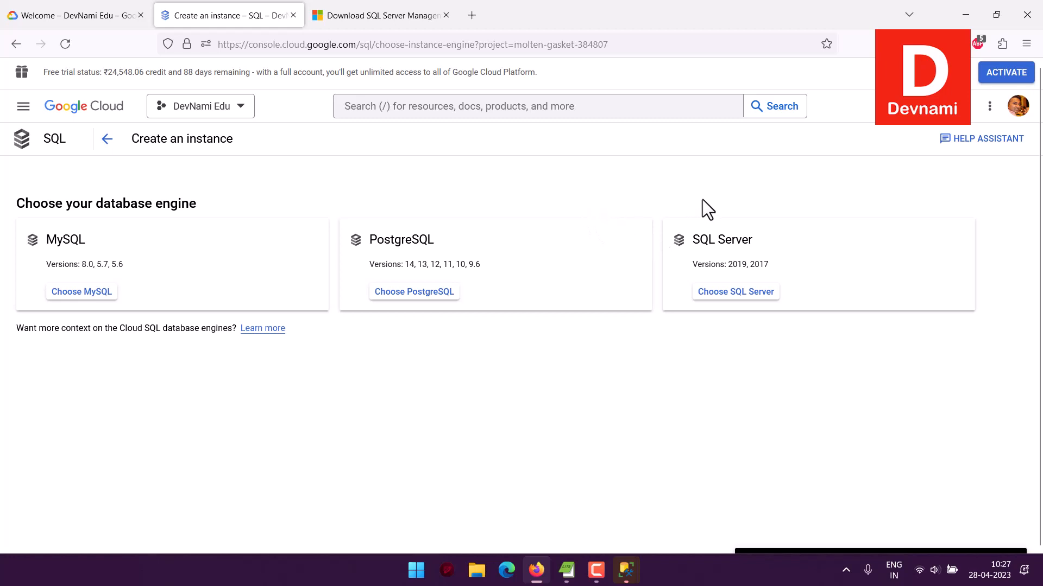
pyautogui.moveTo(696, 265); pyautogui.dragTo(786, 272)
pyautogui.click(782, 264)
pyautogui.click(736, 292)
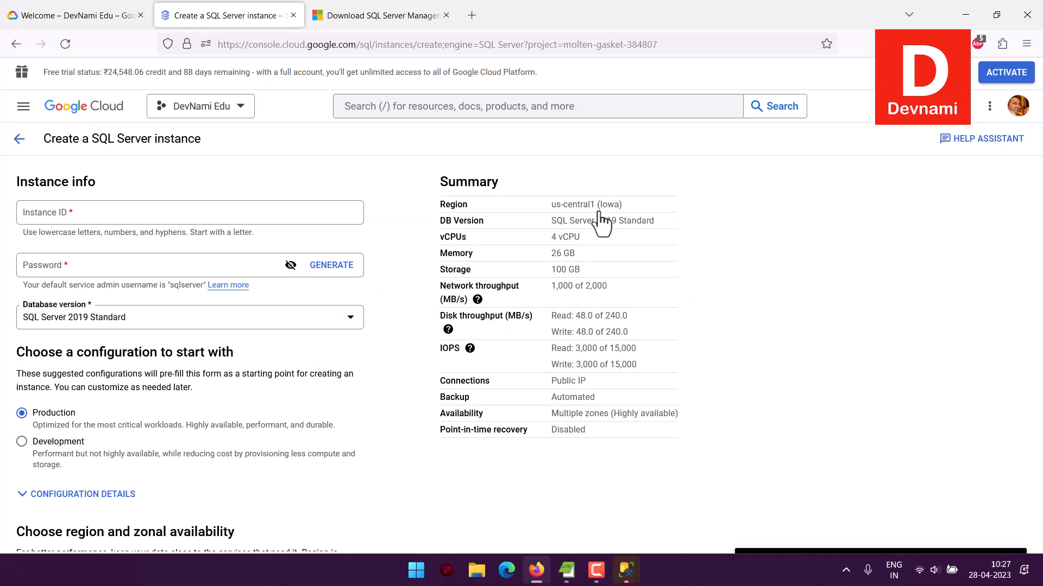
# Review the SQL Server versions and editions offered for the instance's database version without changing the selection.
pyautogui.click(60, 321)
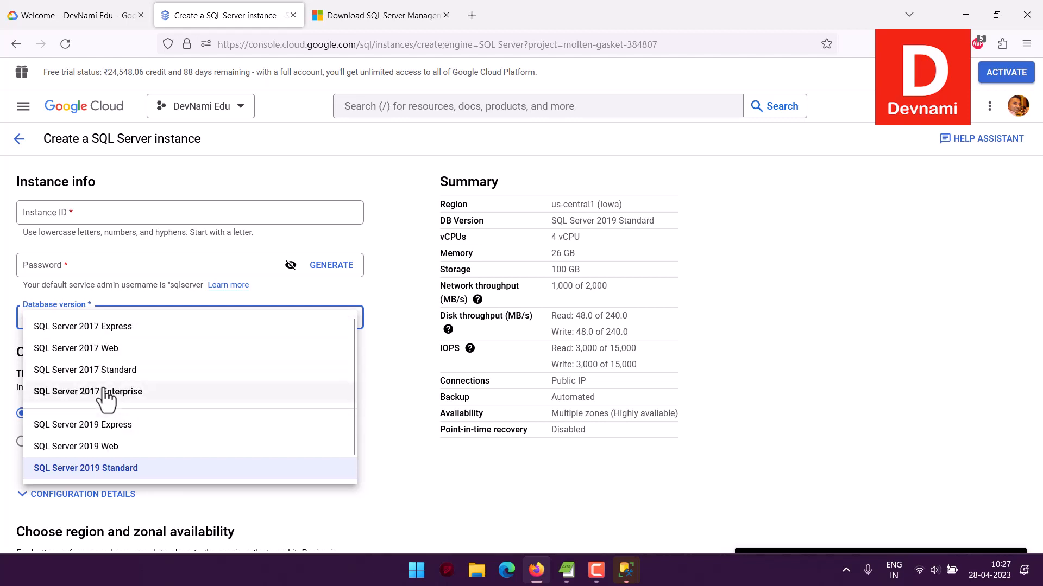
pyautogui.scroll(-1, 232, 380)
pyautogui.click(7, 320)
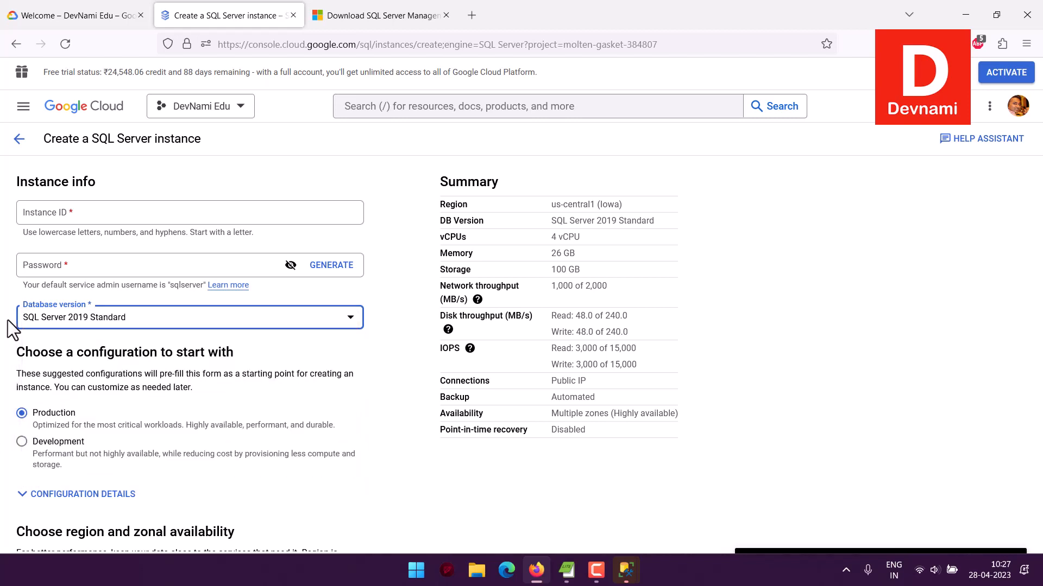
pyautogui.click(58, 326)
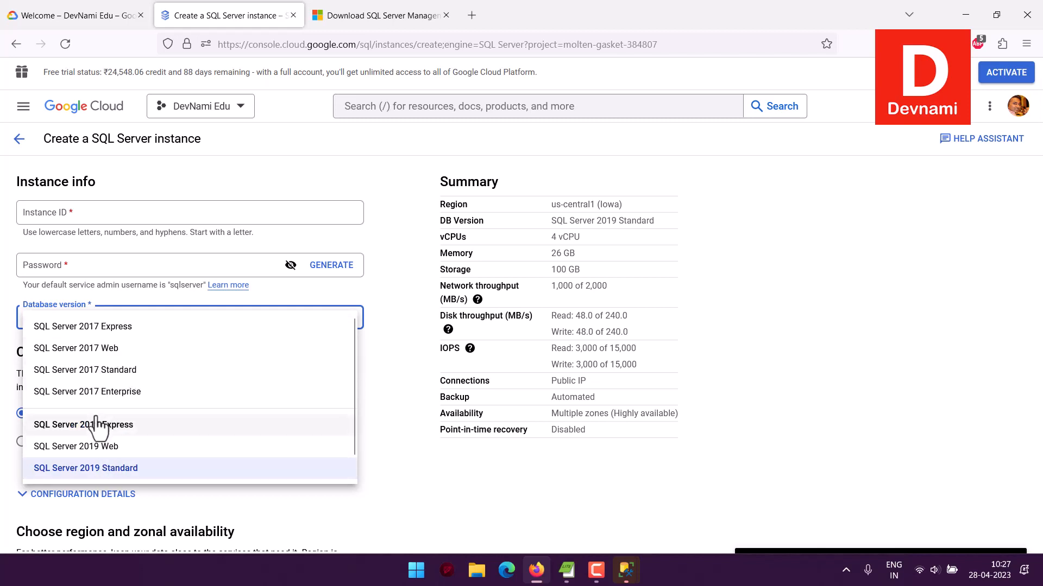
pyautogui.click(9, 337)
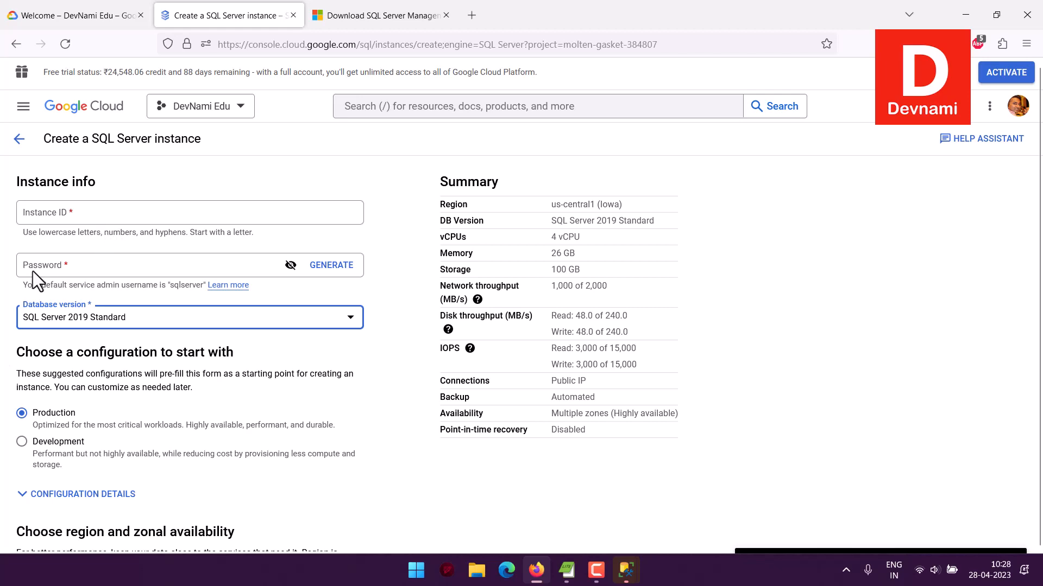
# Apply the Development configuration to the SQL Server instance and dismiss the notification.
pyautogui.scroll(-5, 21, 255)
pyautogui.scroll(1, 11, 239)
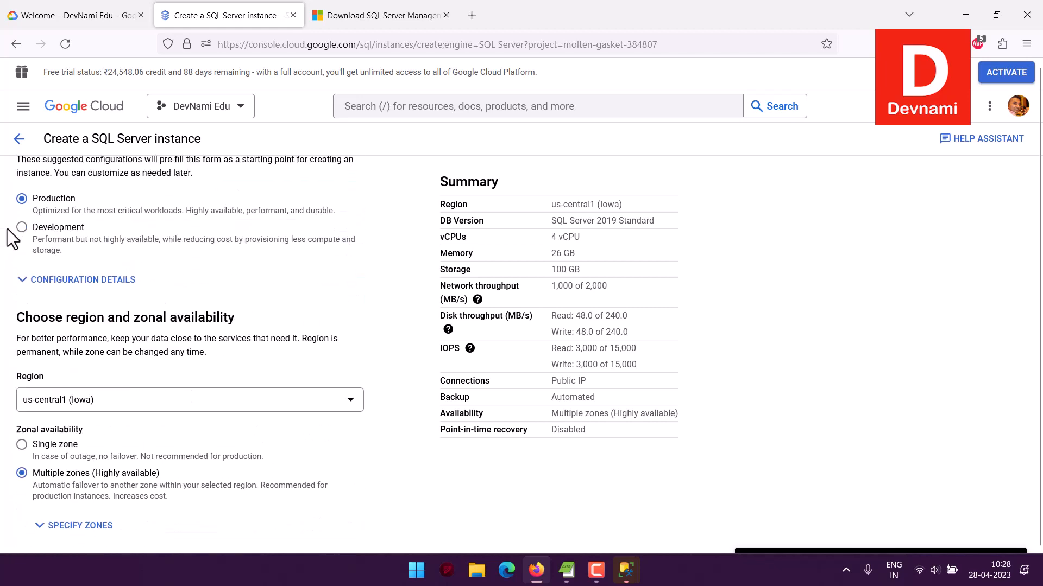
pyautogui.moveTo(35, 175); pyautogui.dragTo(197, 215)
pyautogui.click(200, 219)
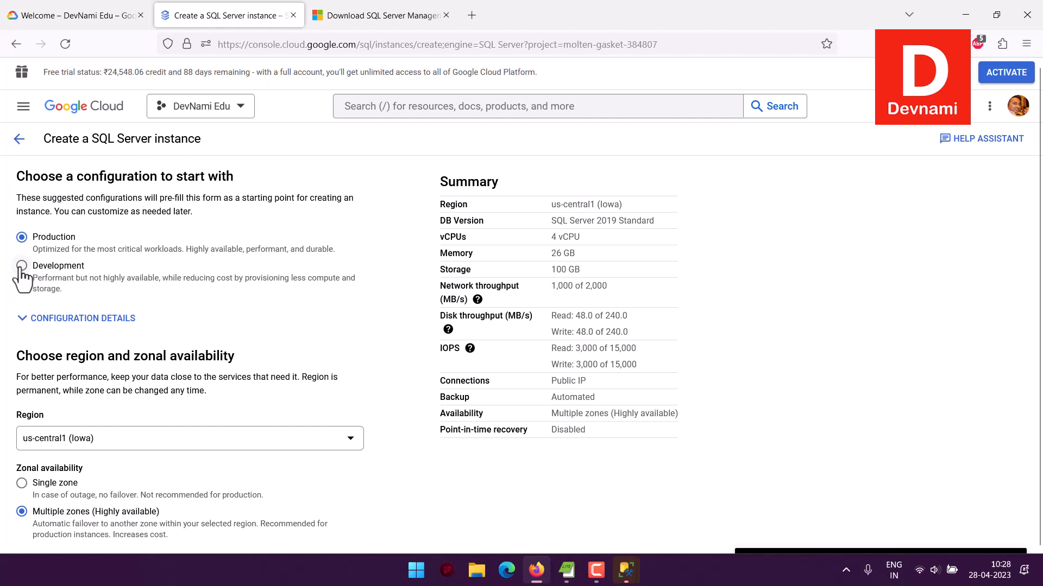
pyautogui.click(71, 284)
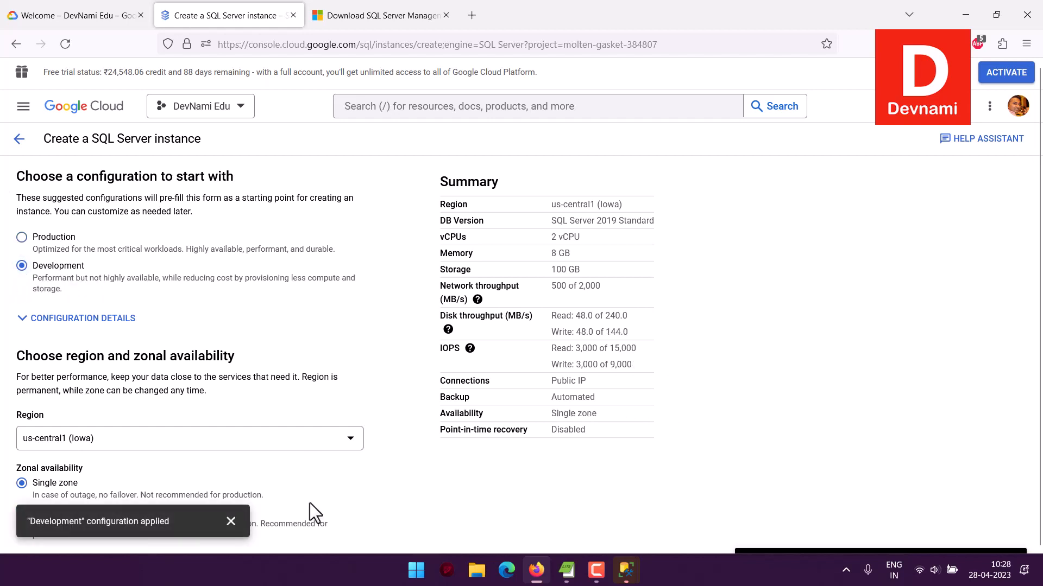
pyautogui.click(231, 521)
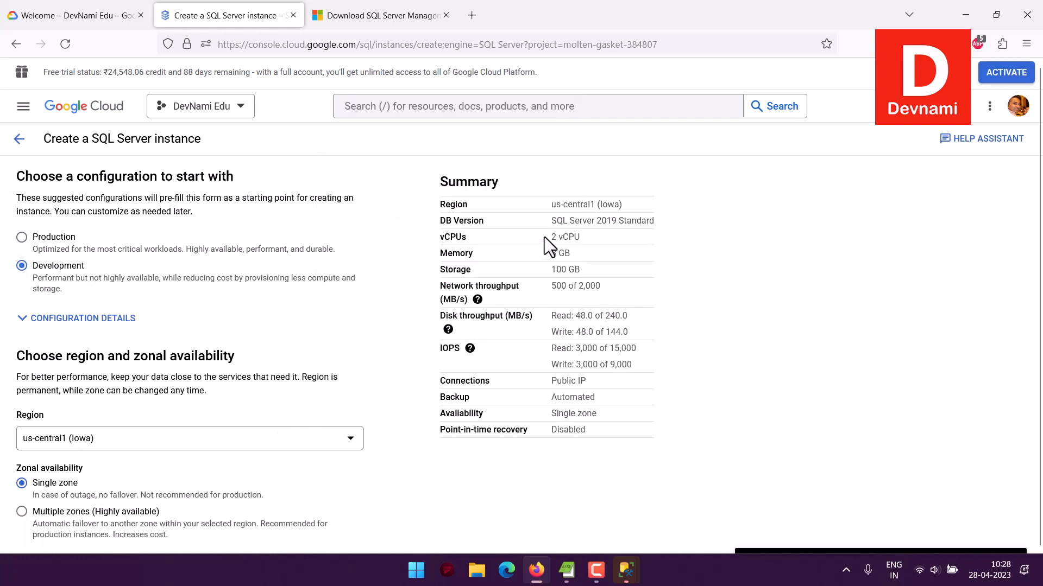
# Examine the vCPU, memory and storage figures in the summary and expand the configuration details comparing Production and Development.
pyautogui.moveTo(545, 237); pyautogui.dragTo(594, 260)
pyautogui.click(594, 259)
pyautogui.moveTo(441, 238); pyautogui.dragTo(631, 277)
pyautogui.click(632, 277)
pyautogui.scroll(-1, 366, 275)
pyautogui.click(100, 260)
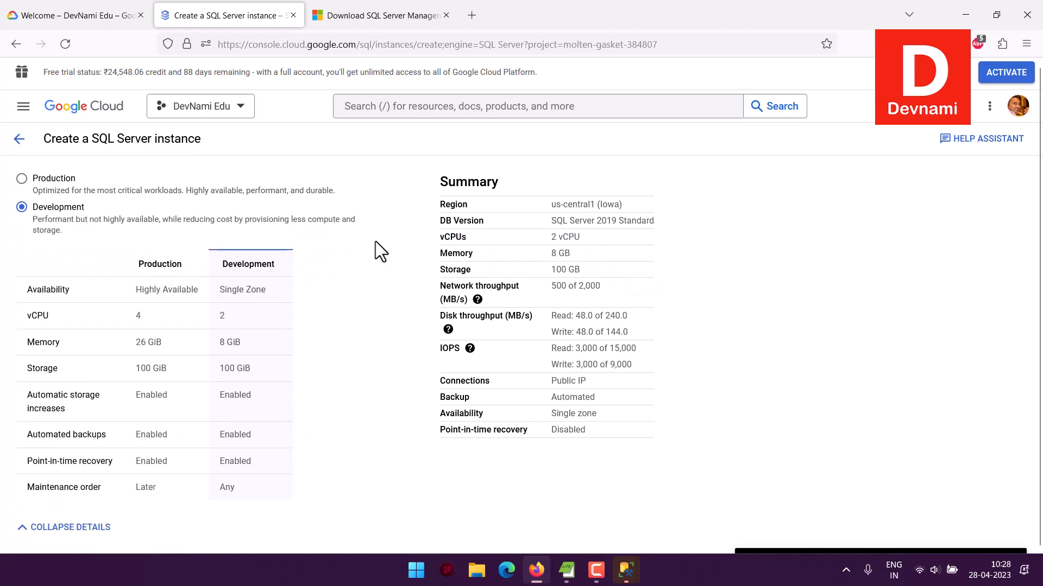
pyautogui.scroll(-2, 376, 241)
pyautogui.moveTo(50, 174); pyautogui.dragTo(252, 361)
pyautogui.click(252, 361)
# Set the instance's region to asia-south1 (Mumbai).
pyautogui.scroll(-3, 330, 337)
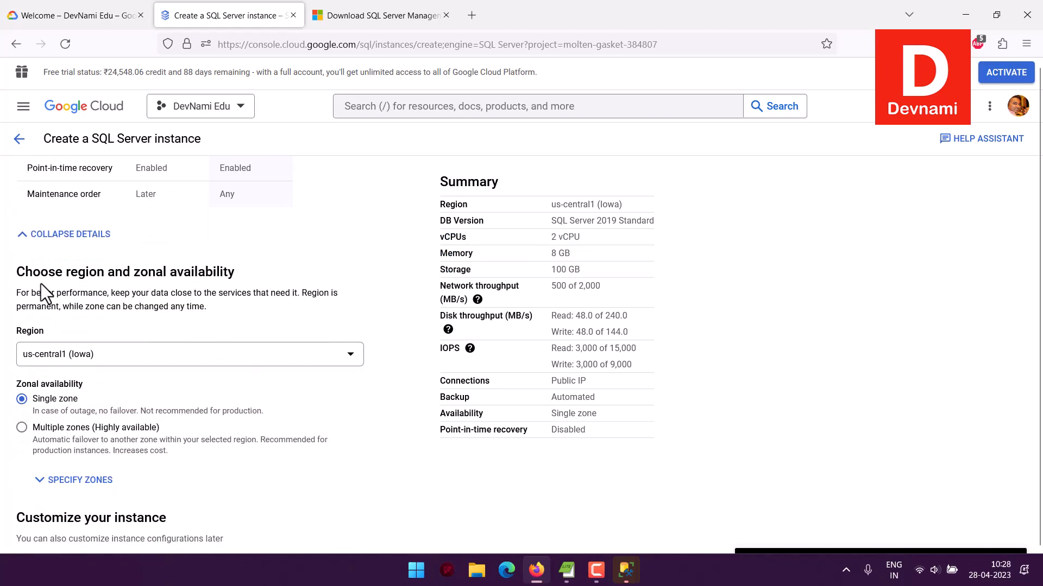
pyautogui.moveTo(16, 272); pyautogui.dragTo(239, 315)
pyautogui.click(239, 315)
pyautogui.click(194, 359)
pyautogui.scroll(5, 194, 363)
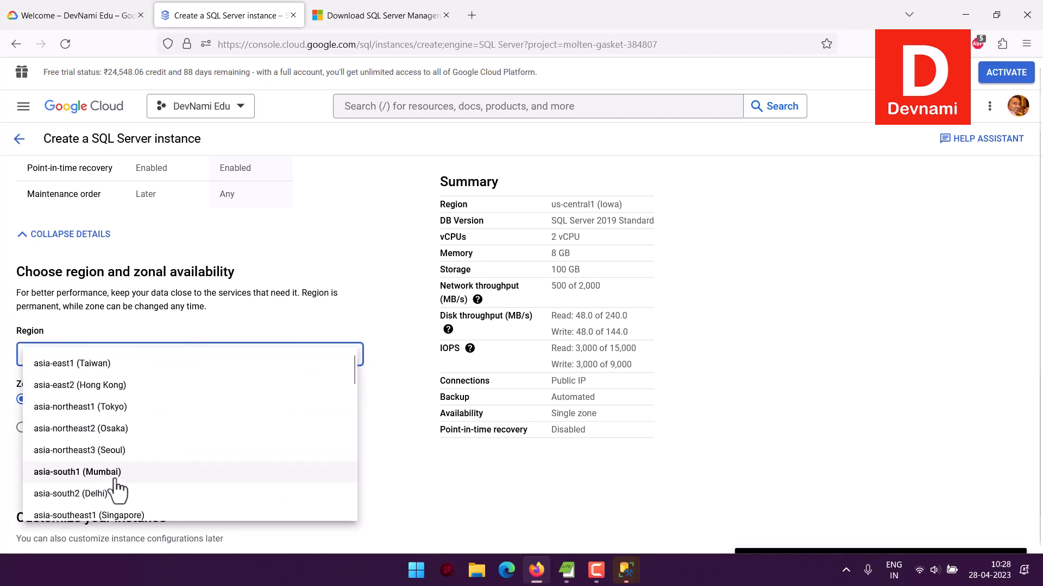
pyautogui.click(51, 474)
# Look through the full list of regions offered for the instance, keeping asia-south1 (Mumbai) selected.
pyautogui.click(348, 363)
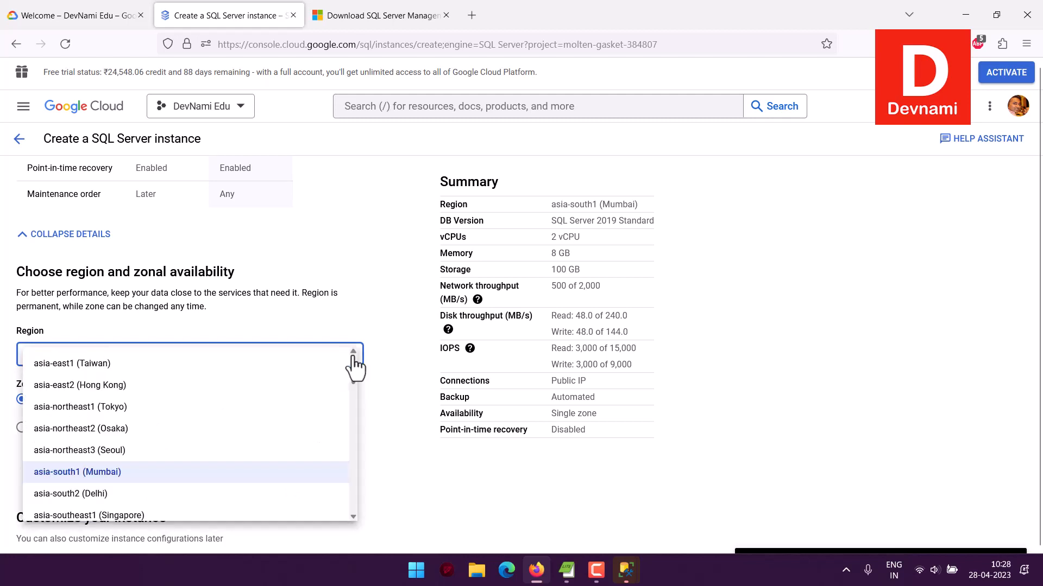
pyautogui.scroll(-3, 323, 401)
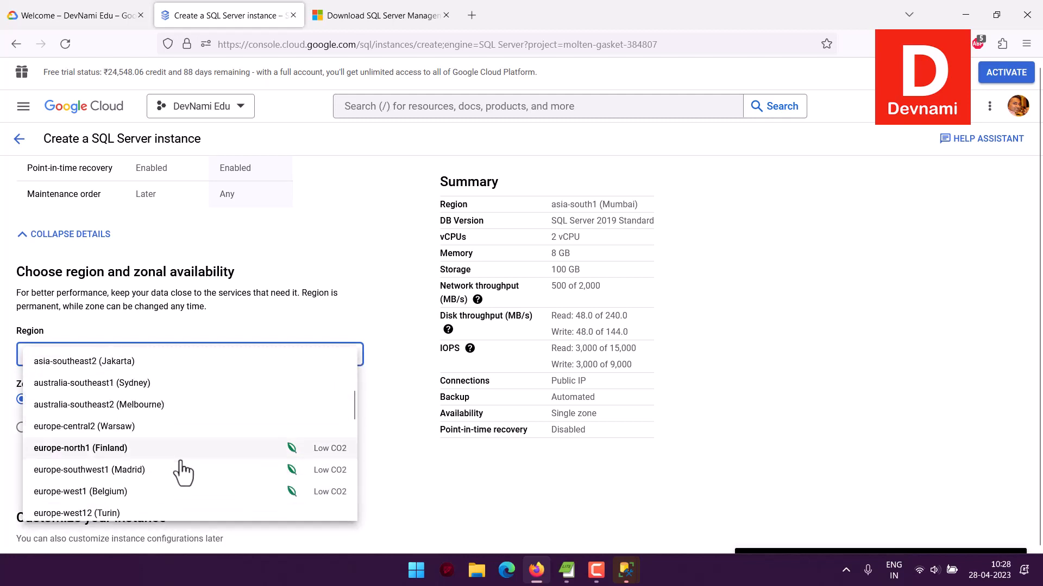
pyautogui.scroll(-3, 182, 473)
pyautogui.scroll(1, 219, 454)
pyautogui.scroll(2, 221, 446)
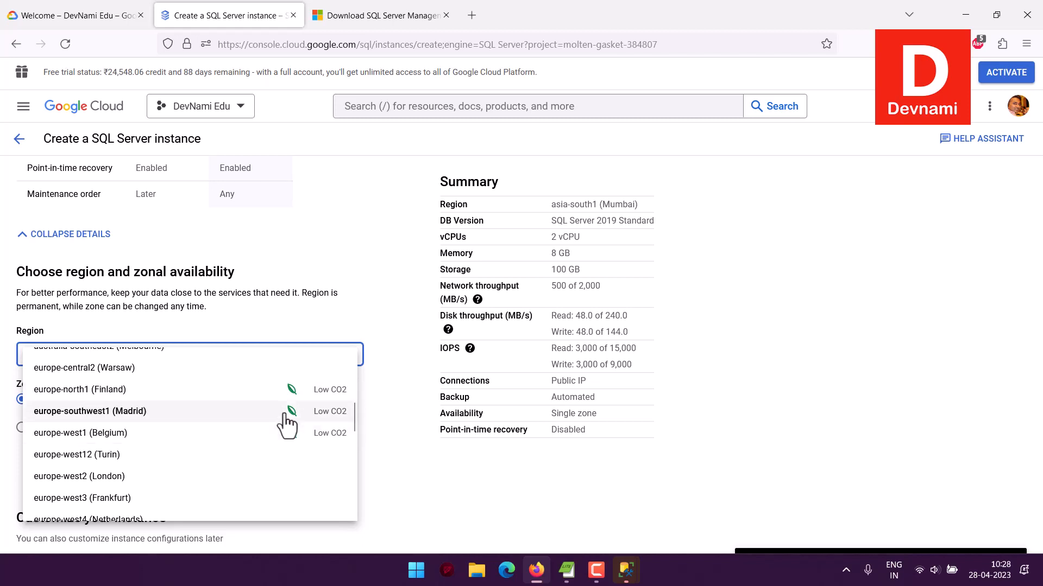
pyautogui.scroll(-2, 283, 417)
pyautogui.scroll(-5, 284, 417)
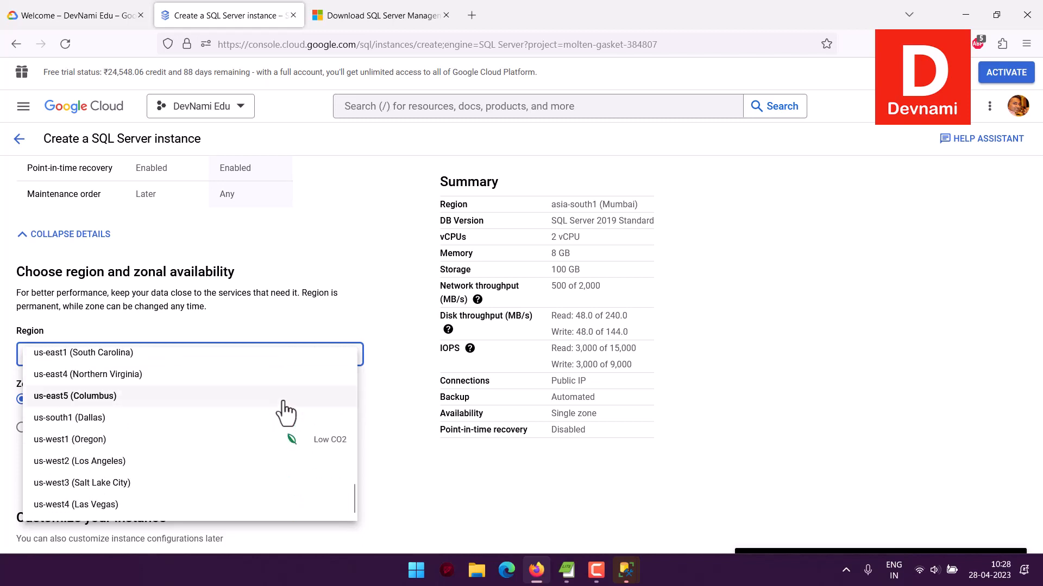
pyautogui.scroll(5, 285, 414)
pyautogui.scroll(5, 284, 417)
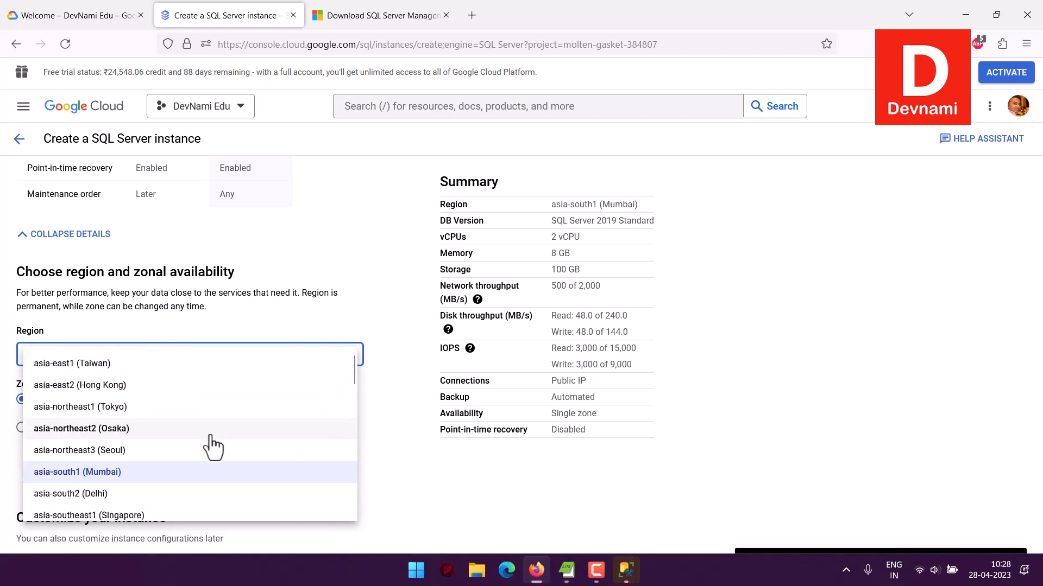
pyautogui.scroll(-6, 220, 448)
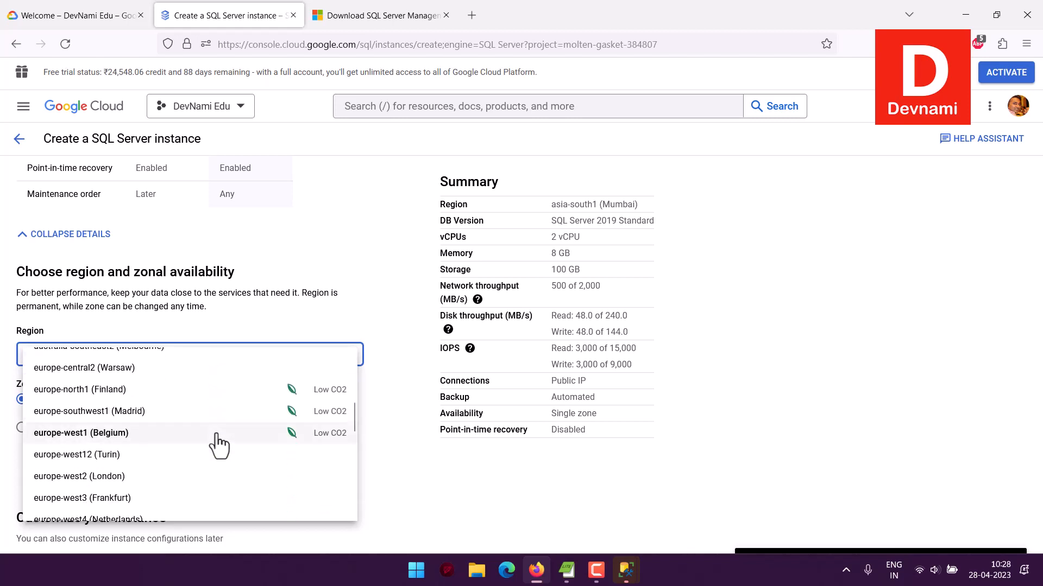
pyautogui.scroll(-5, 220, 448)
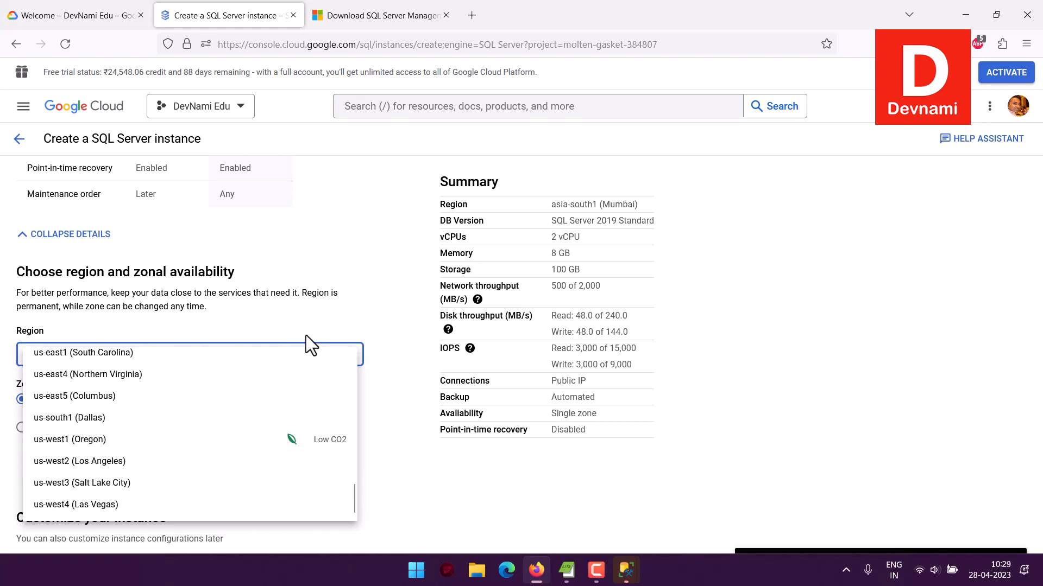
pyautogui.click(275, 315)
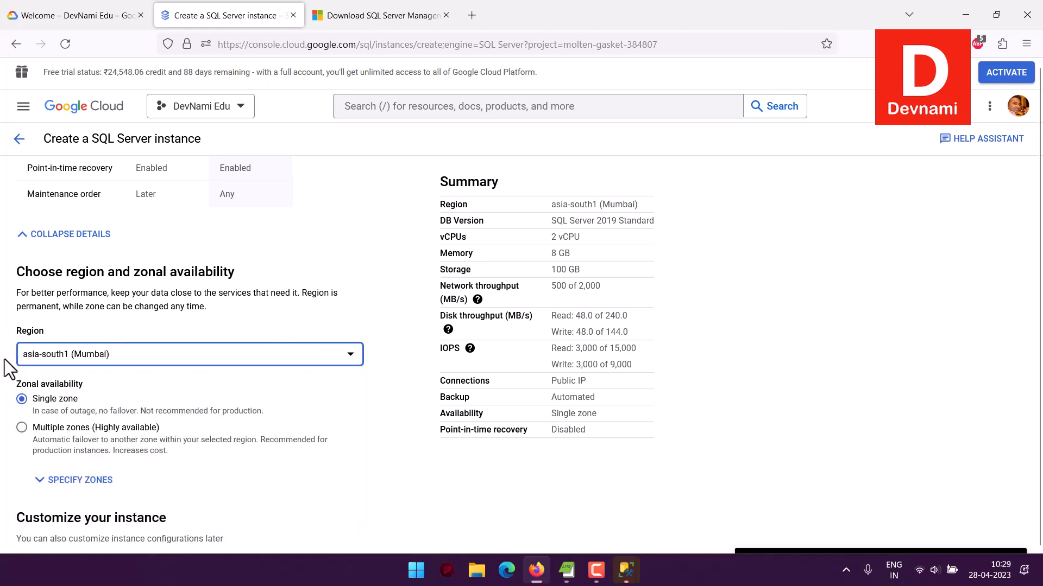
# Review the zonal availability choices and expand the zone specification to see the primary zone setting.
pyautogui.moveTo(18, 384); pyautogui.dragTo(84, 384)
pyautogui.click(85, 384)
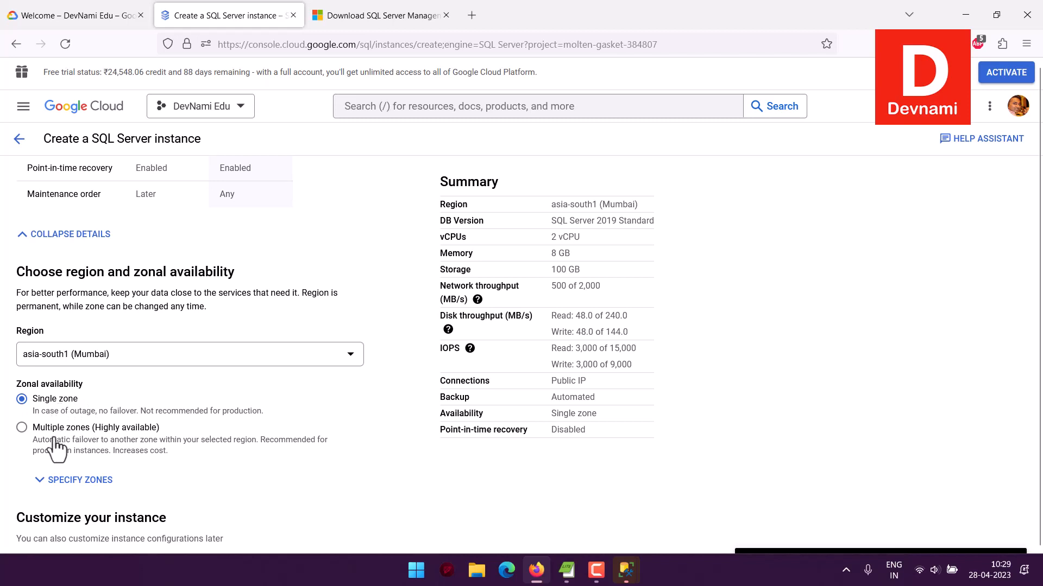
pyautogui.click(71, 480)
pyautogui.scroll(-2, 10, 418)
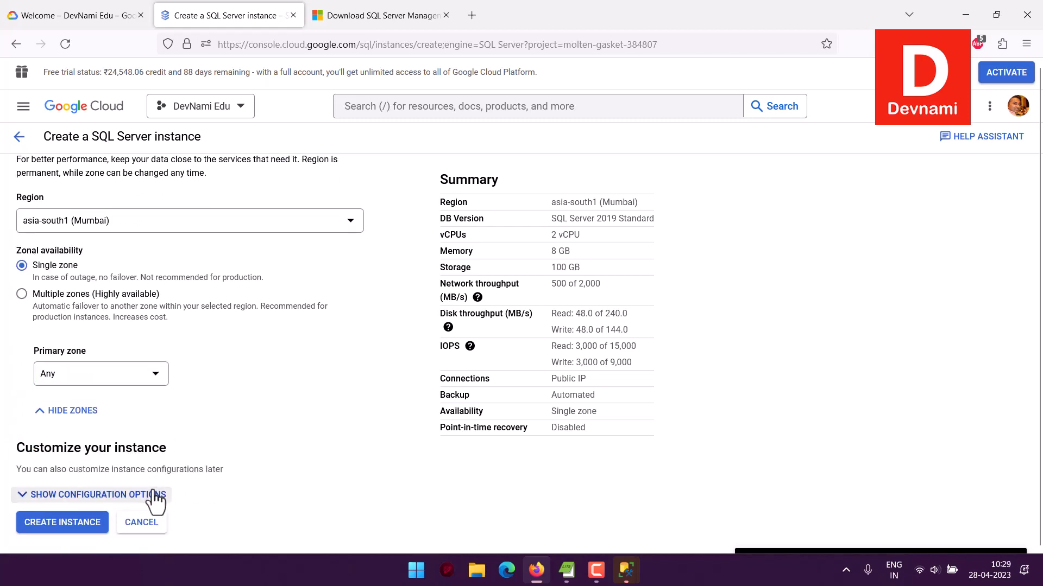
# Show the instance's configuration options and expand the machine type settings to examine the vCPU and memory choices.
pyautogui.click(89, 494)
pyautogui.scroll(-5, 279, 429)
pyautogui.scroll(-2, 277, 429)
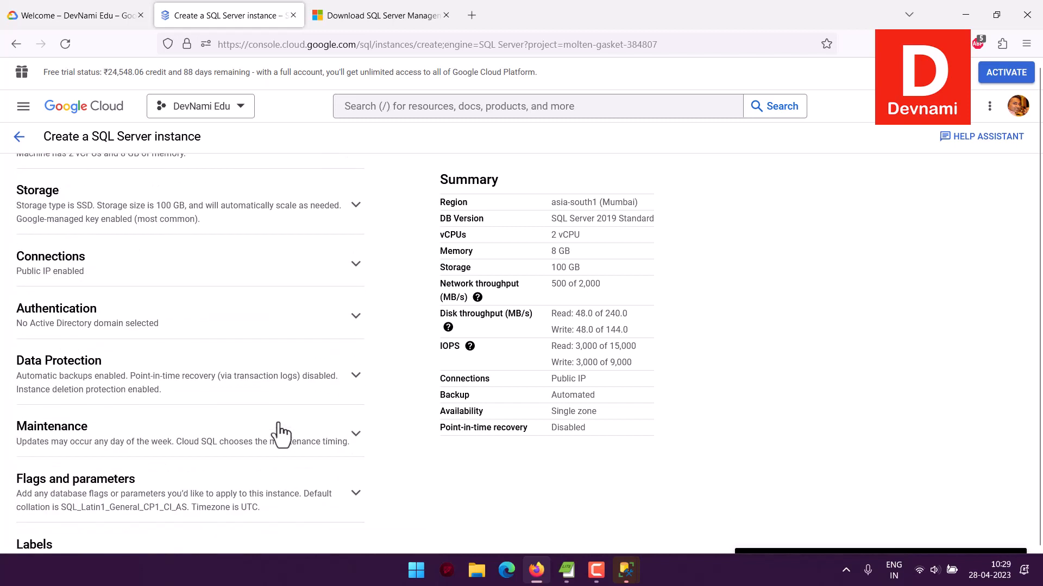
pyautogui.scroll(1, 288, 434)
pyautogui.click(71, 223)
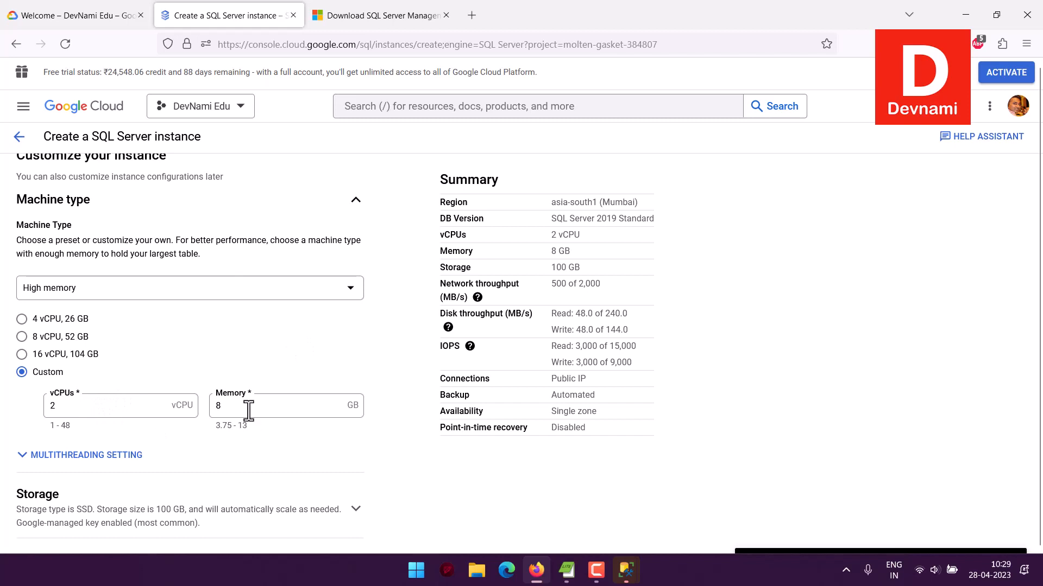
pyautogui.scroll(-1, 319, 440)
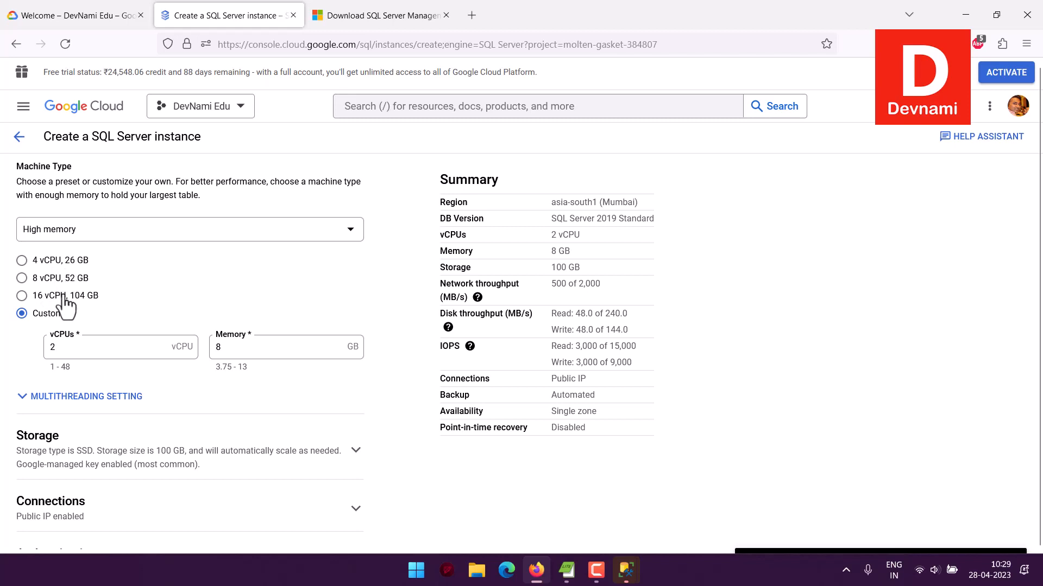
# Expand the storage settings and set the instance's storage capacity to 20 GB.
pyautogui.scroll(-5, 286, 328)
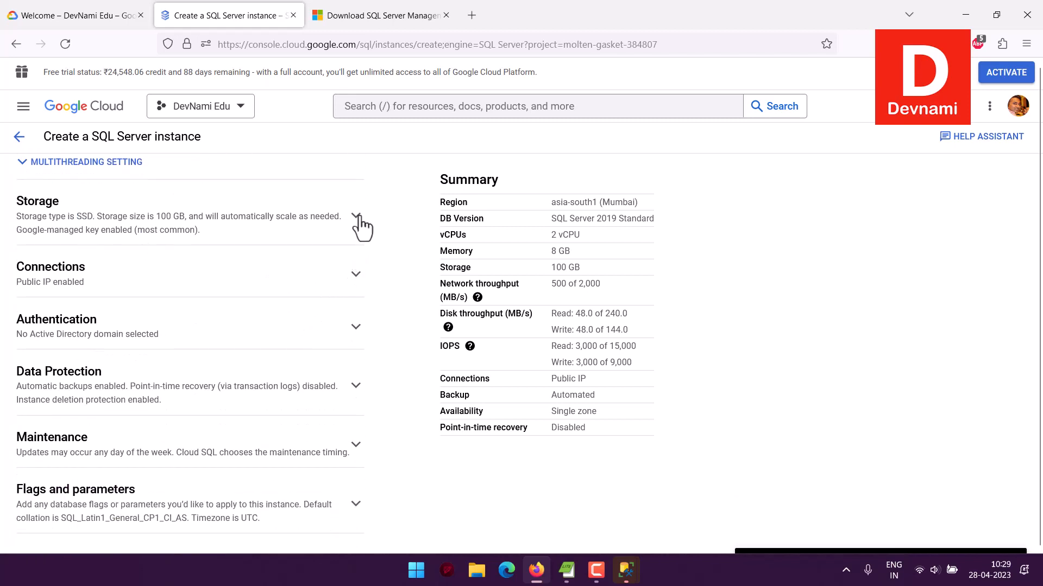
pyautogui.click(359, 218)
pyautogui.scroll(-1, 356, 291)
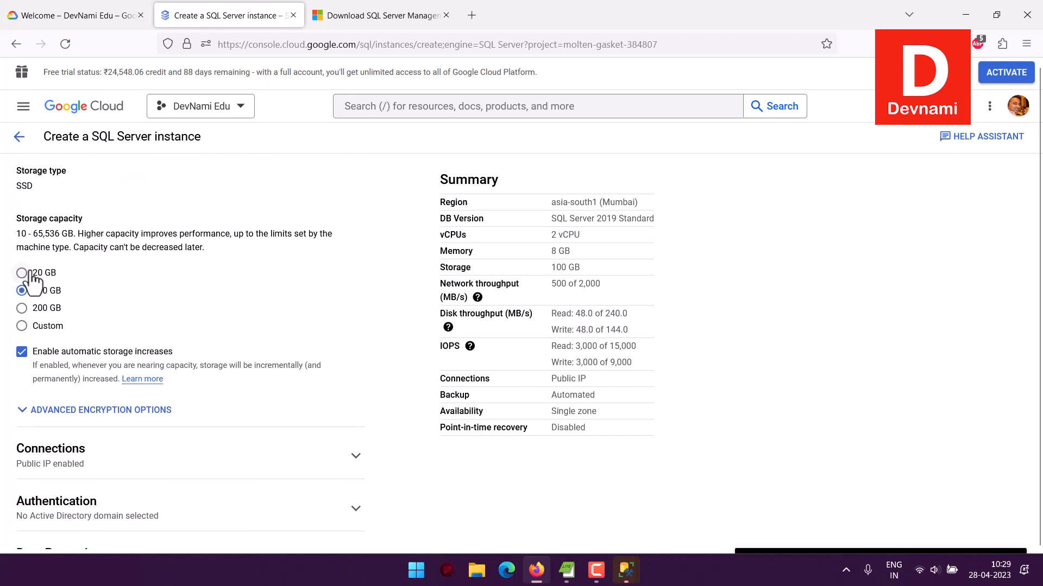
pyautogui.moveTo(20, 235); pyautogui.dragTo(219, 246)
pyautogui.click(218, 246)
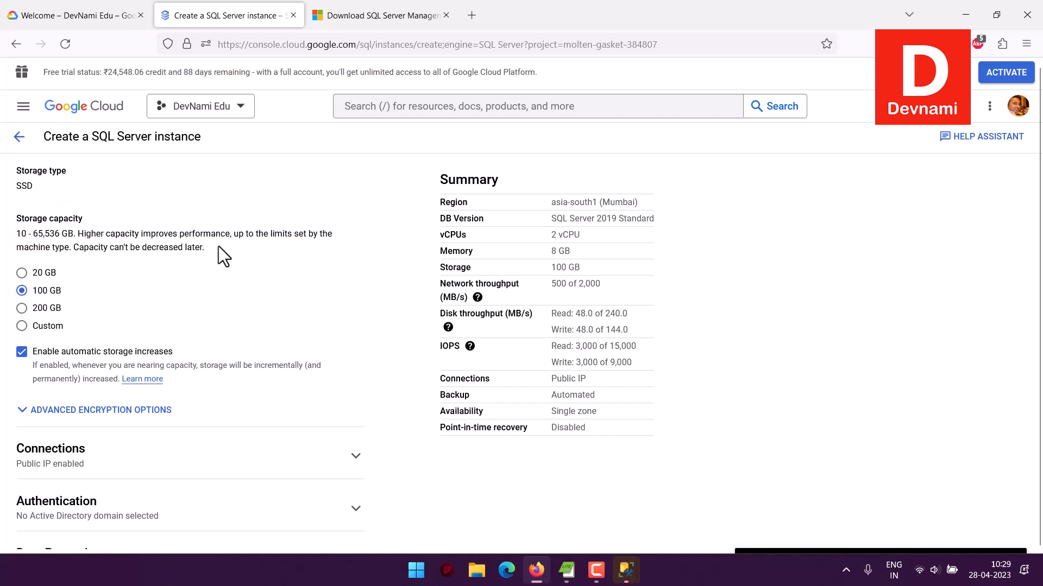
pyautogui.click(22, 273)
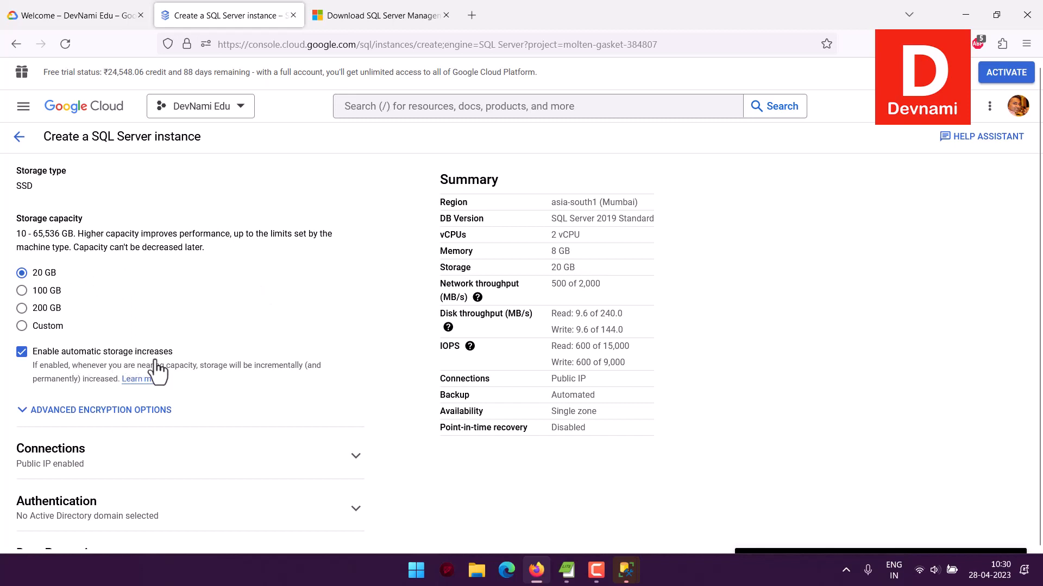
# In the connection settings, add an authorized network named "all" with the range 0.0.0.0/0.
pyautogui.scroll(-5, 254, 304)
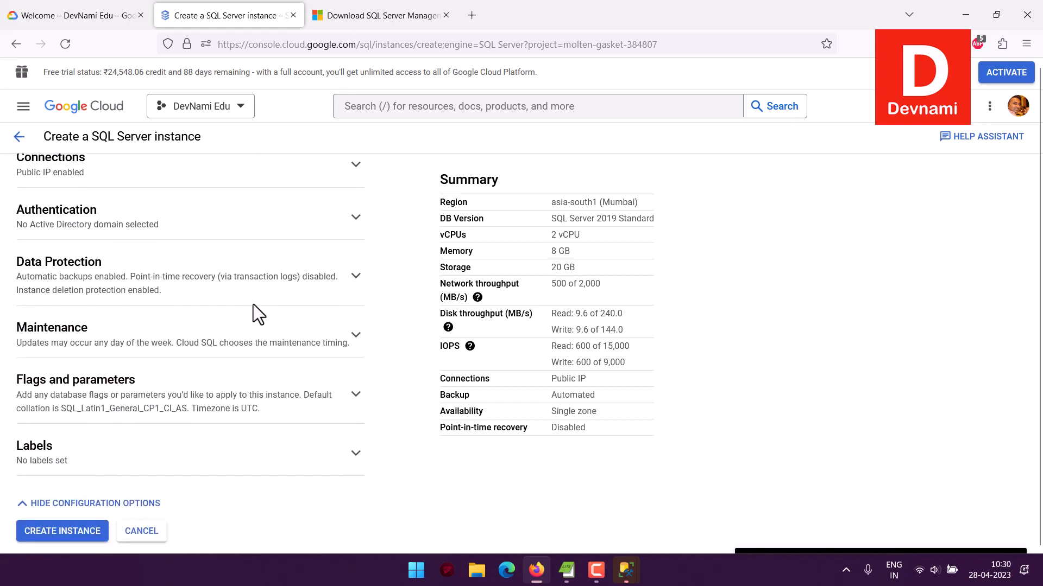
pyautogui.scroll(2, 332, 285)
pyautogui.click(356, 217)
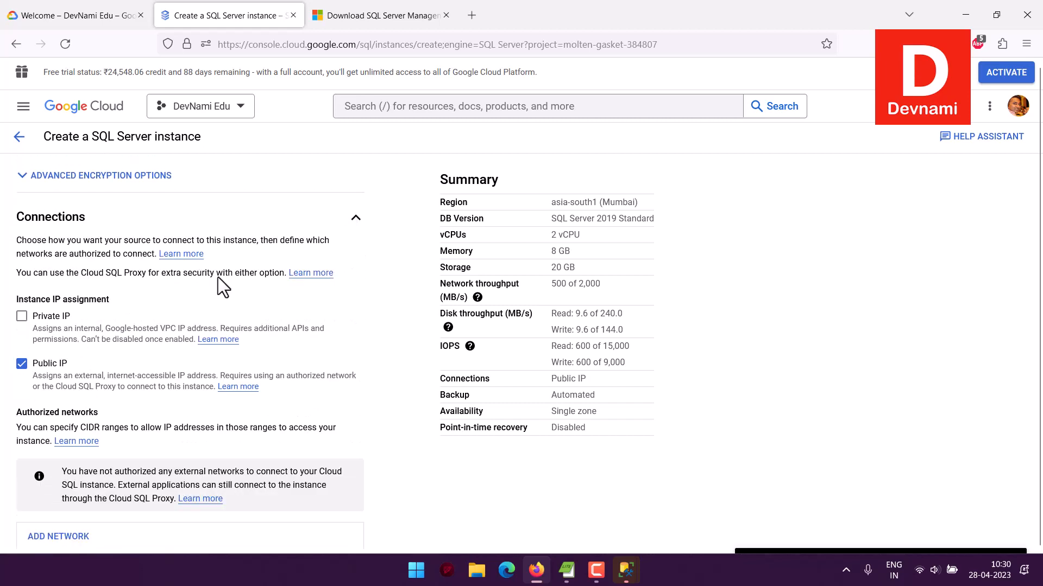
pyautogui.scroll(-2, 175, 389)
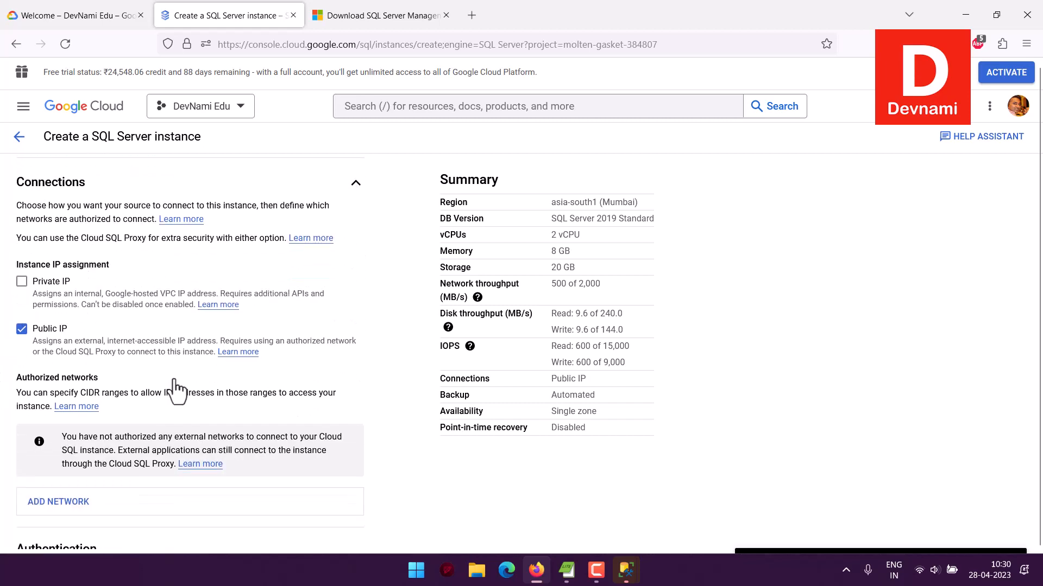
pyautogui.scroll(-2, 175, 390)
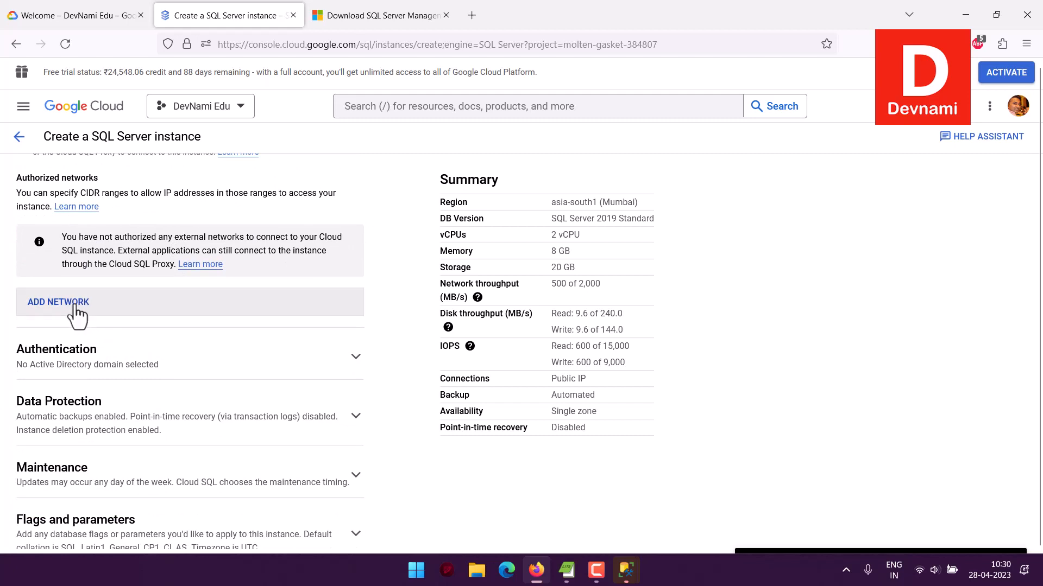
pyautogui.click(81, 304)
pyautogui.click(103, 296)
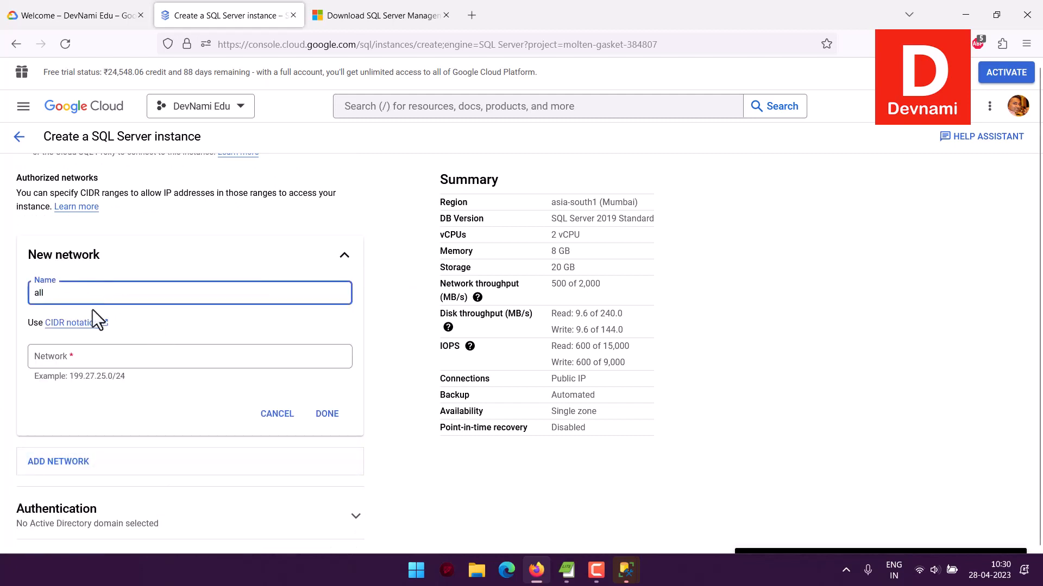
pyautogui.click(74, 357)
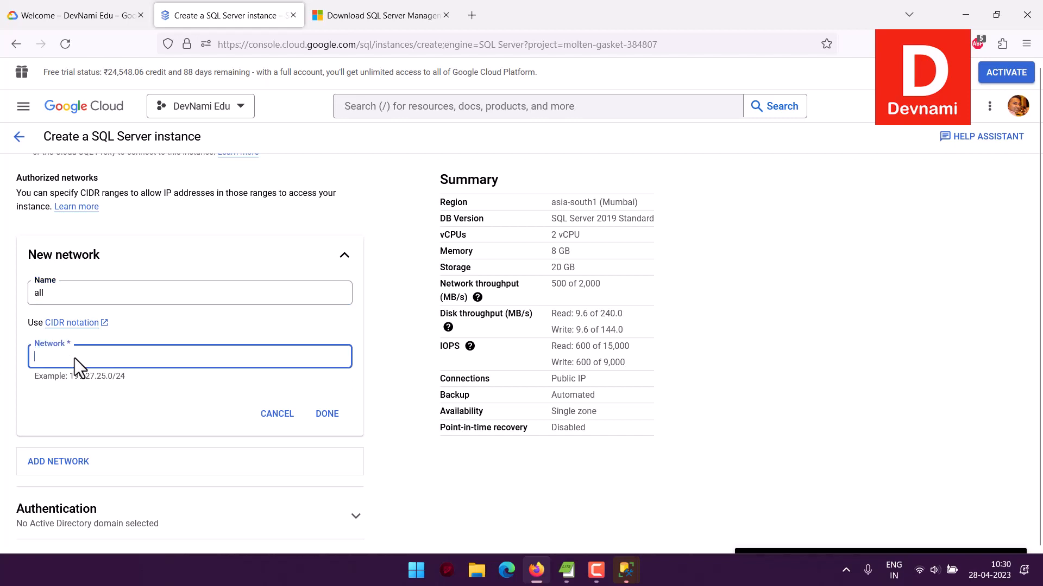
pyautogui.write('0.0.0.0')
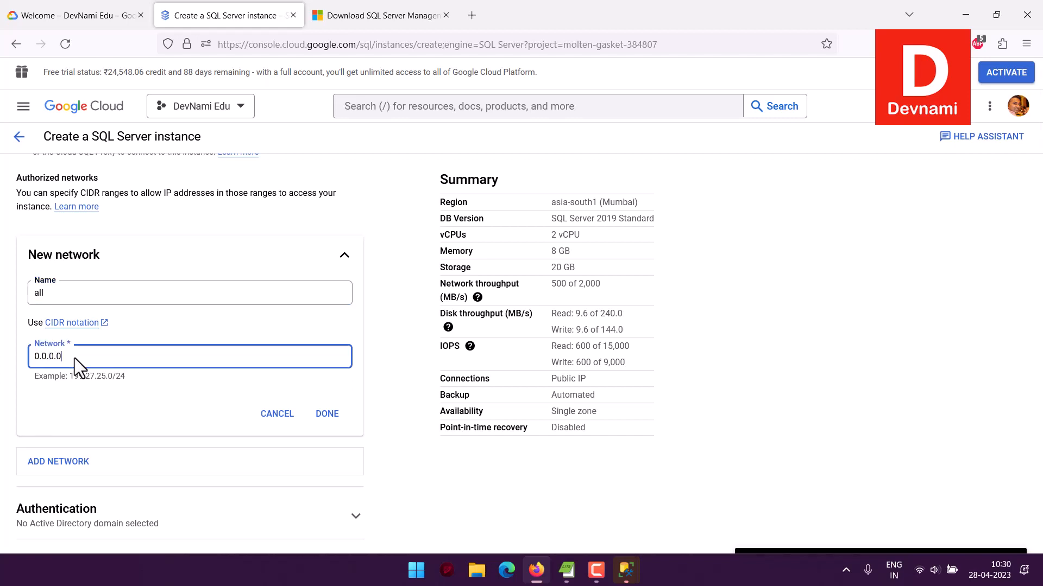
pyautogui.write('/0')
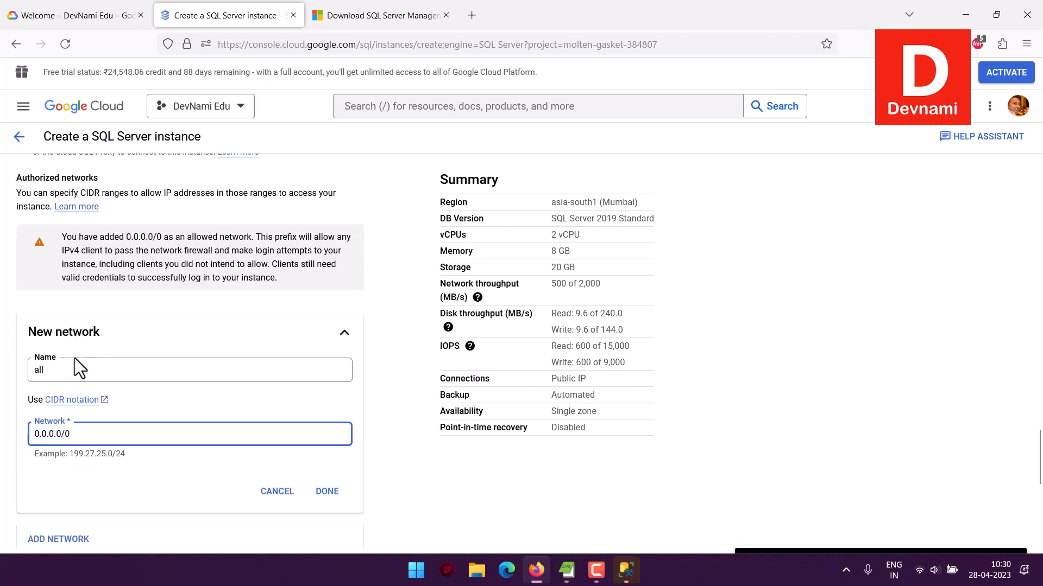
pyautogui.click(328, 492)
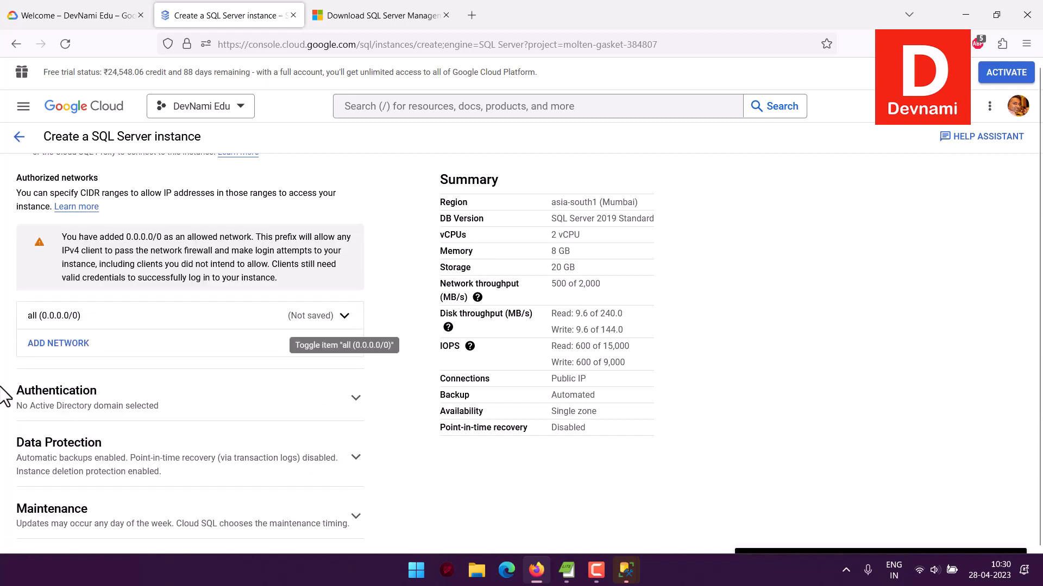
# Expand the authentication settings and review the option to join an Active Directory domain.
pyautogui.scroll(-3, 6, 363)
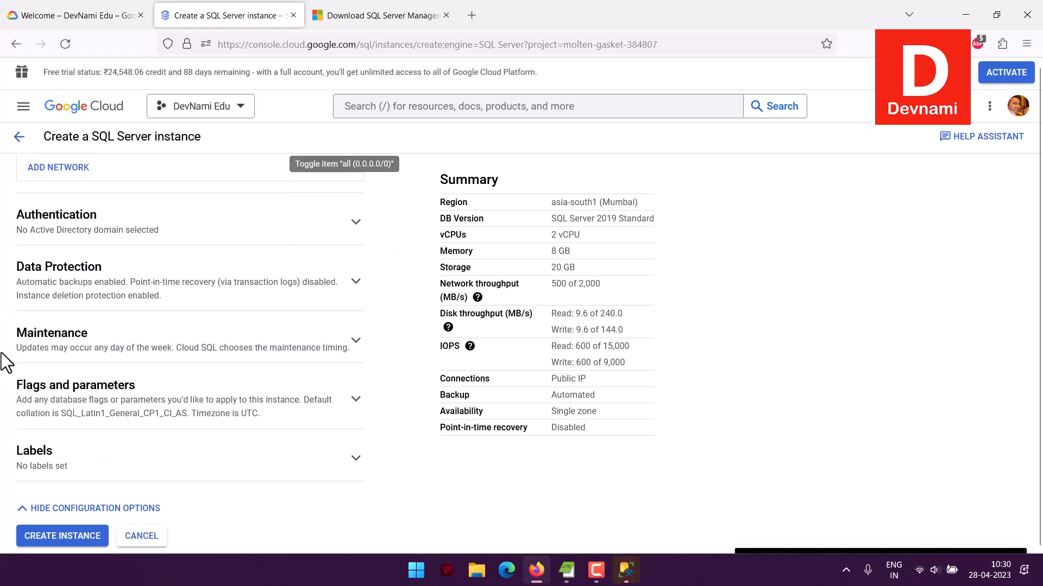
pyautogui.click(46, 237)
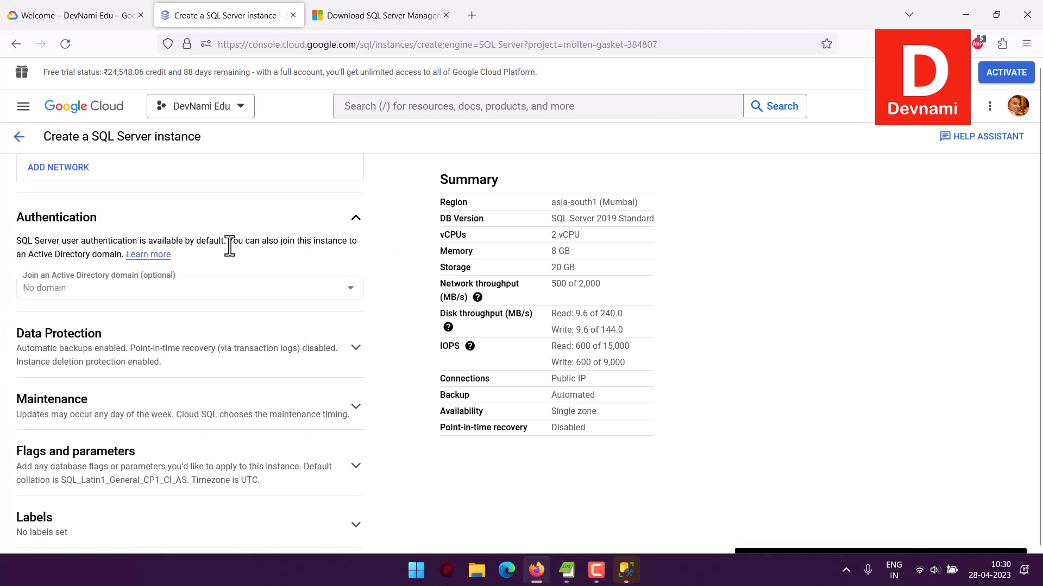
pyautogui.moveTo(148, 282)
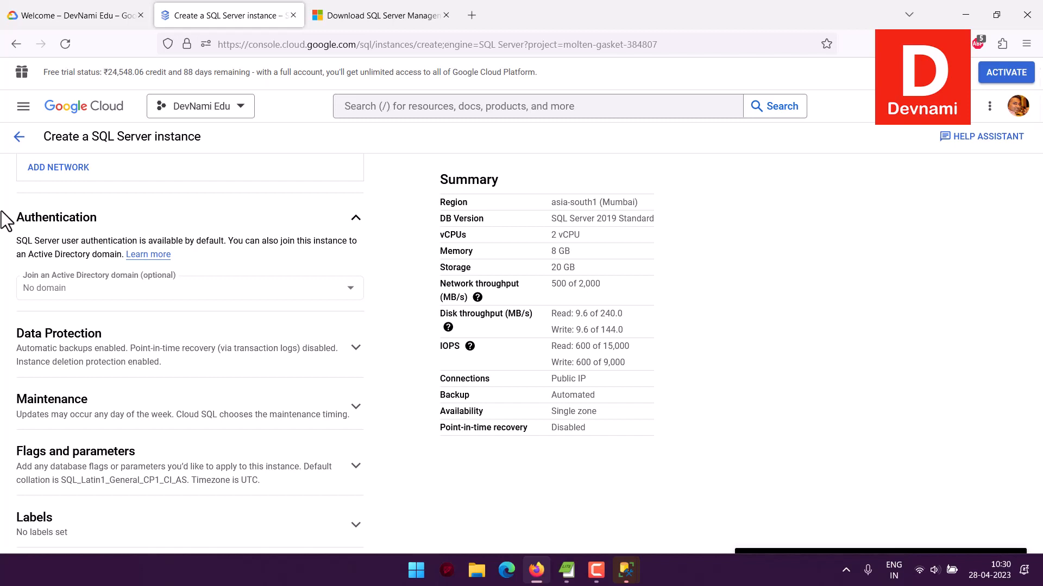
pyautogui.scroll(-3, 7, 217)
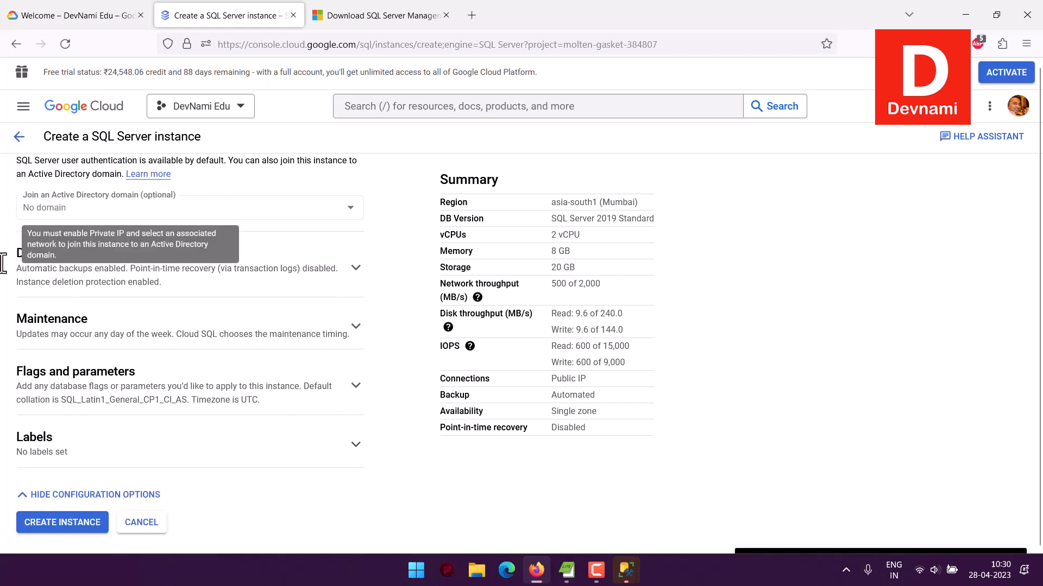
# Review the automated backup settings under Data Protection, including the advanced options, and disable deletion protection for the instance.
pyautogui.click(355, 272)
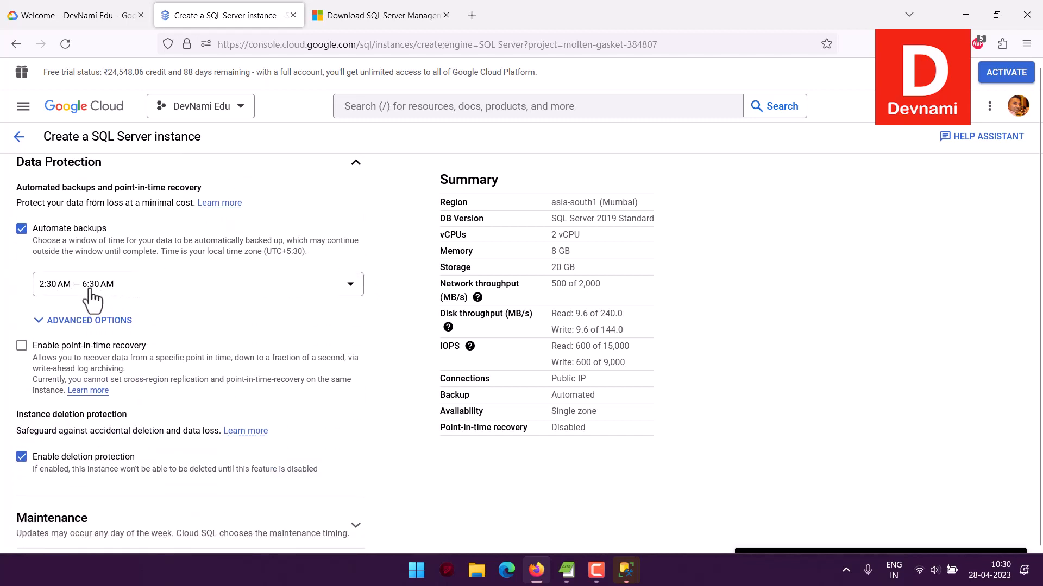
pyautogui.click(93, 321)
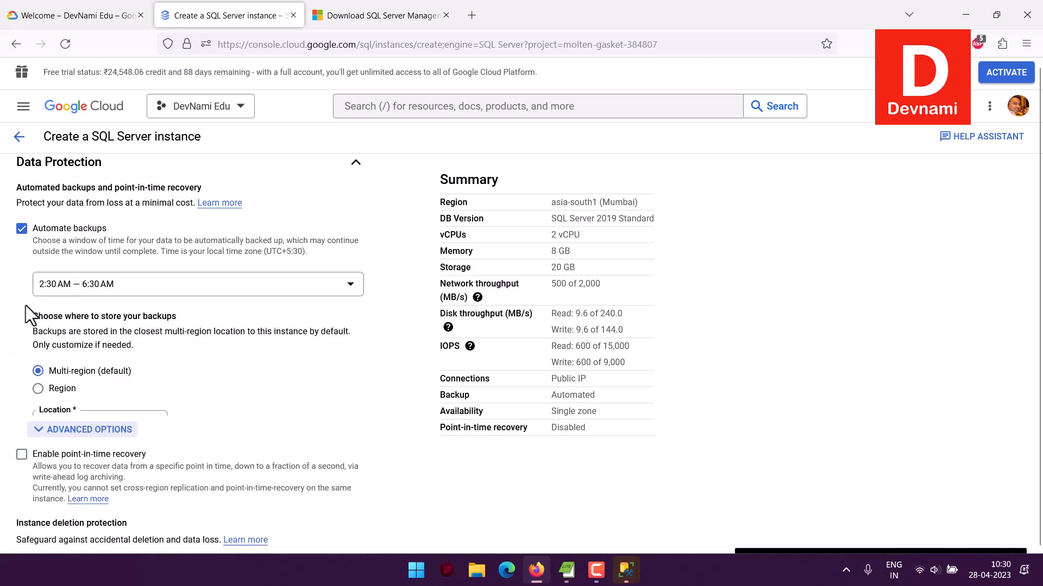
pyautogui.scroll(-3, 16, 311)
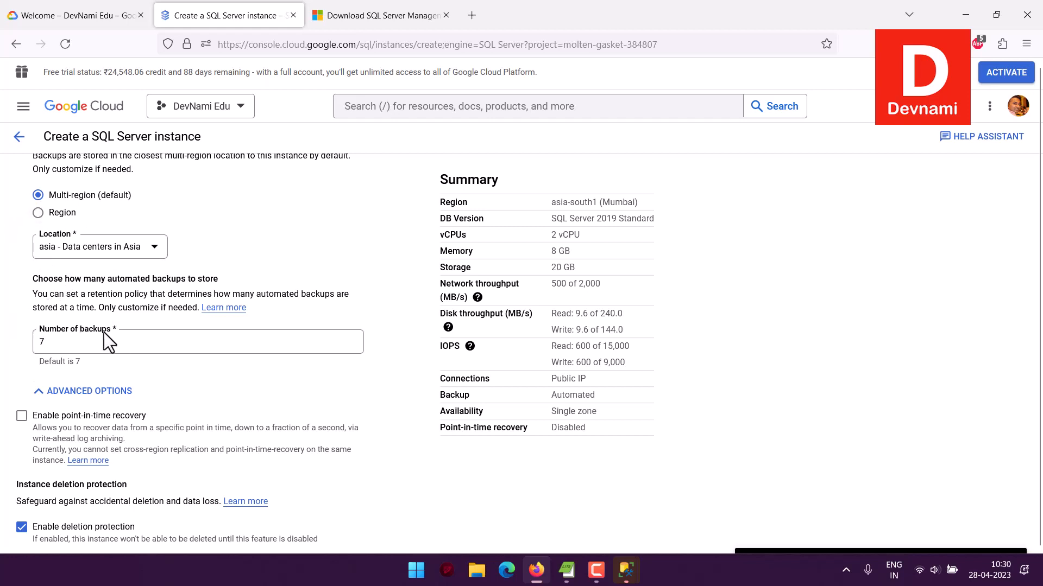
pyautogui.scroll(-2, 19, 343)
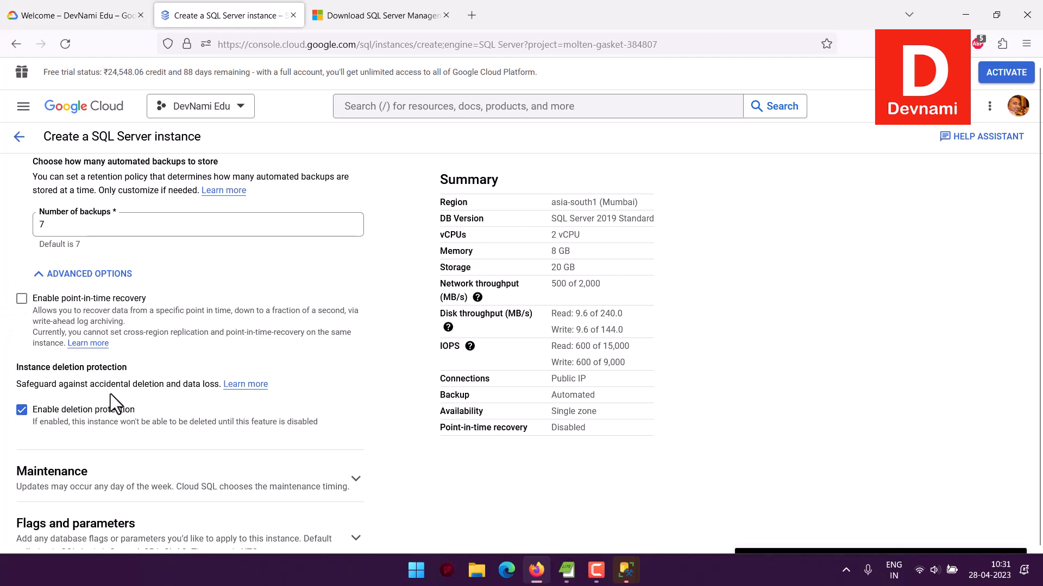
pyautogui.click(21, 411)
pyautogui.scroll(-3, 5, 335)
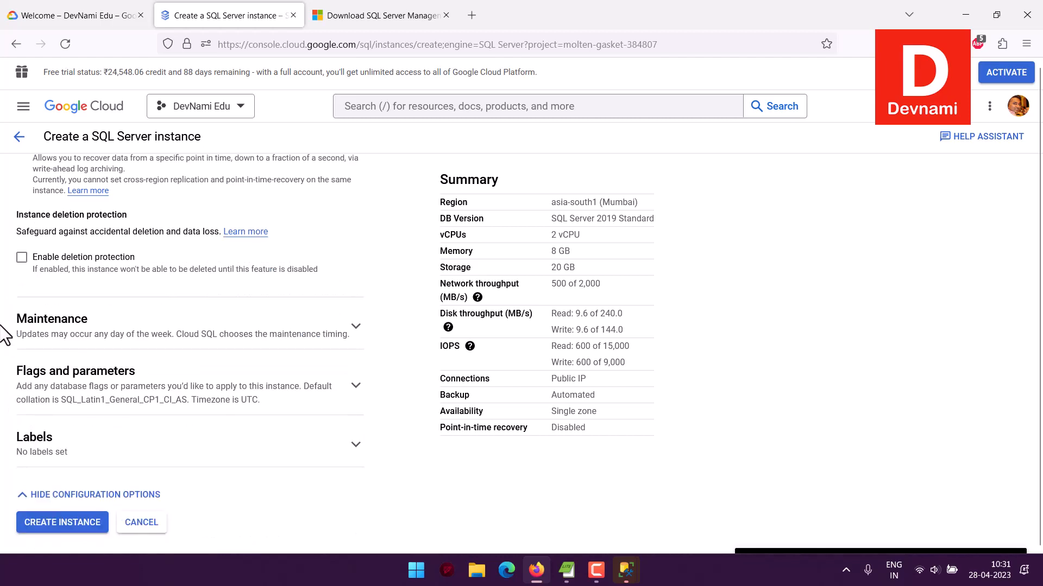
# Review the Maintenance, Flags and parameters, and Labels settings of the new instance, including default collation, timezone and audit logging.
pyautogui.click(71, 329)
pyautogui.scroll(-2, 8, 329)
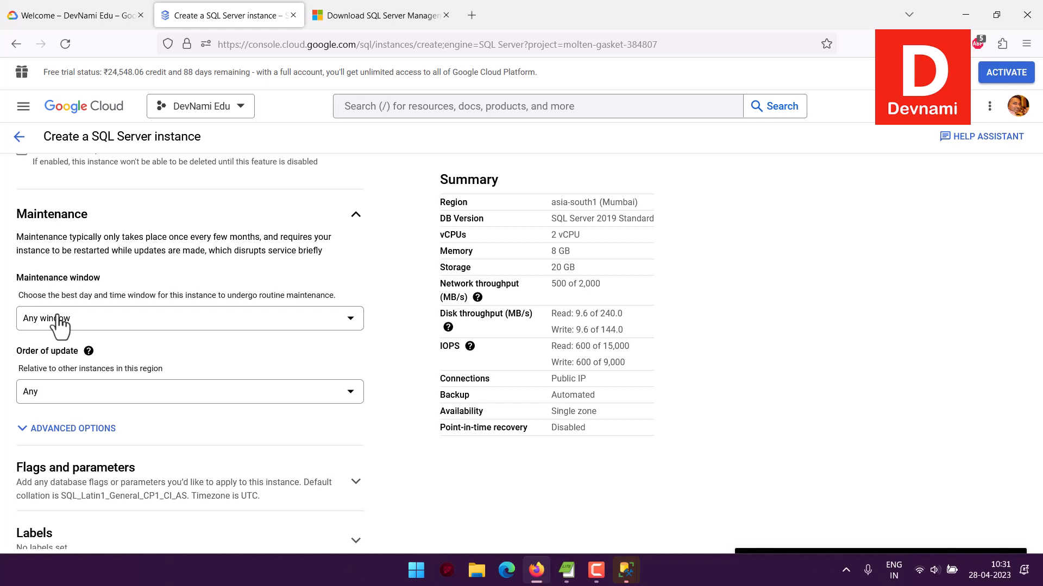
pyautogui.scroll(-2, 60, 324)
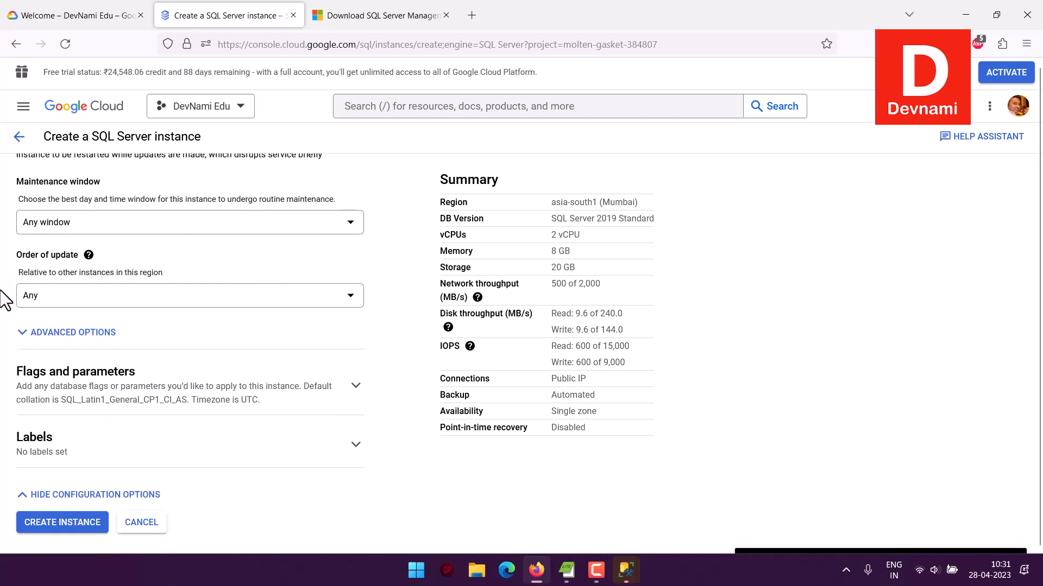
pyautogui.click(8, 371)
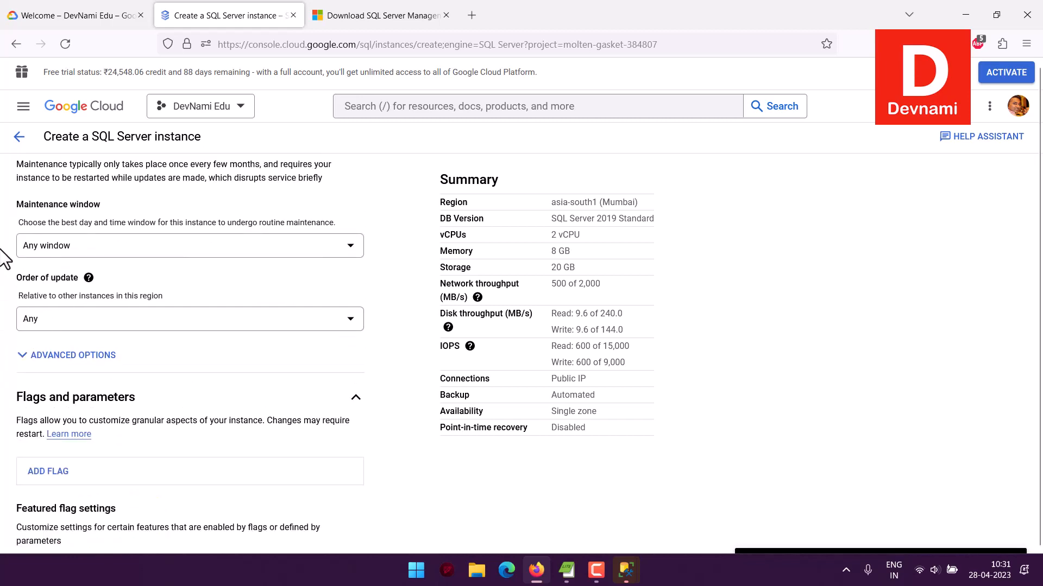
pyautogui.scroll(-3, 8, 258)
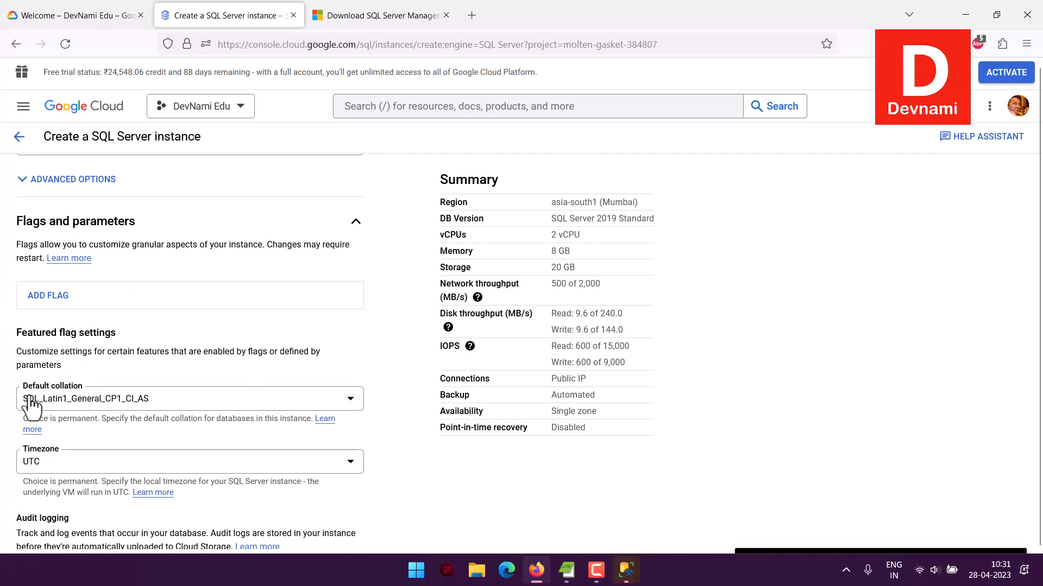
pyautogui.scroll(-2, 30, 402)
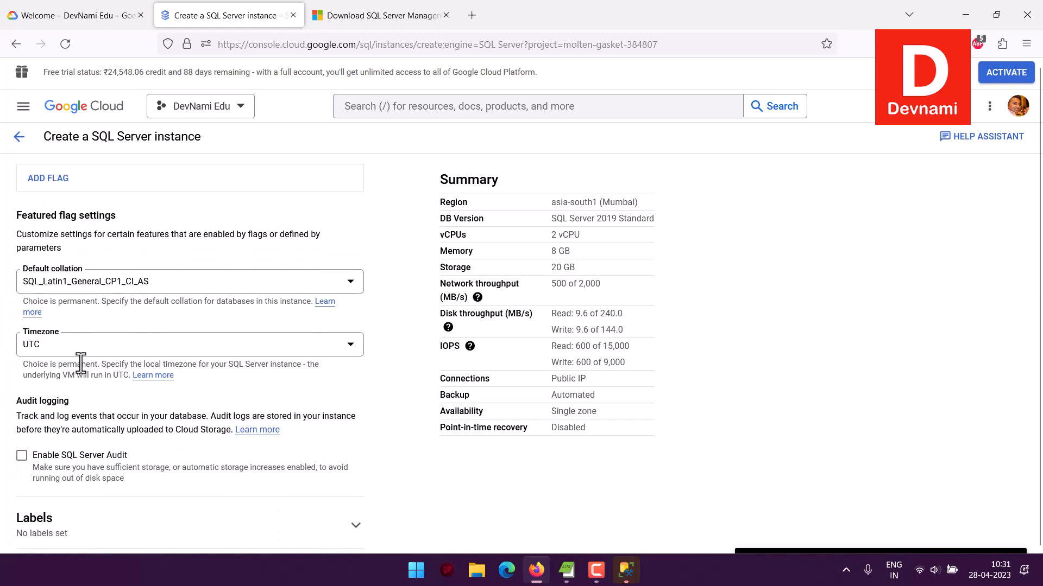
pyautogui.scroll(-2, 2, 349)
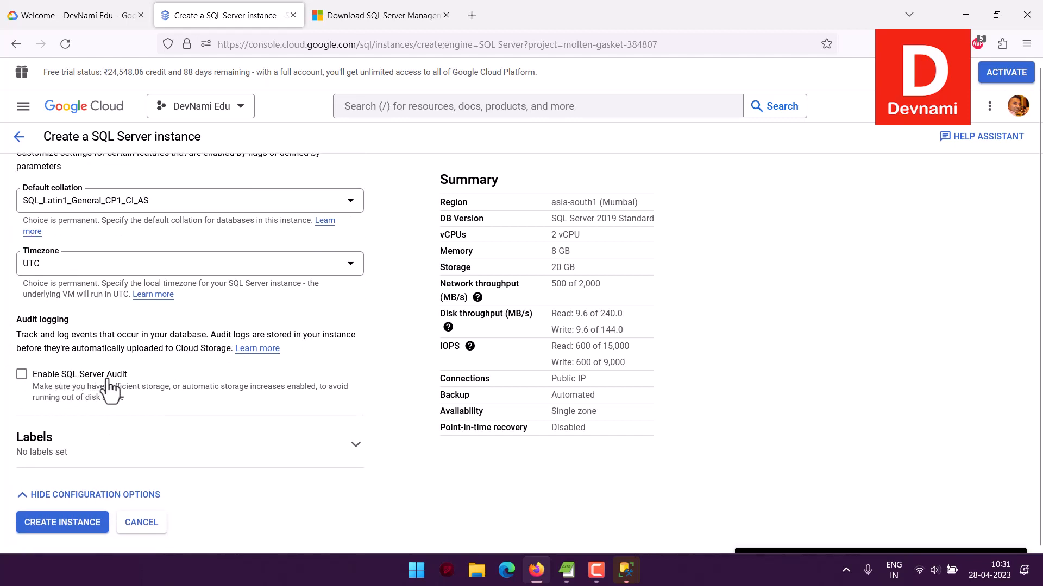
pyautogui.click(341, 446)
pyautogui.scroll(-2, 2, 380)
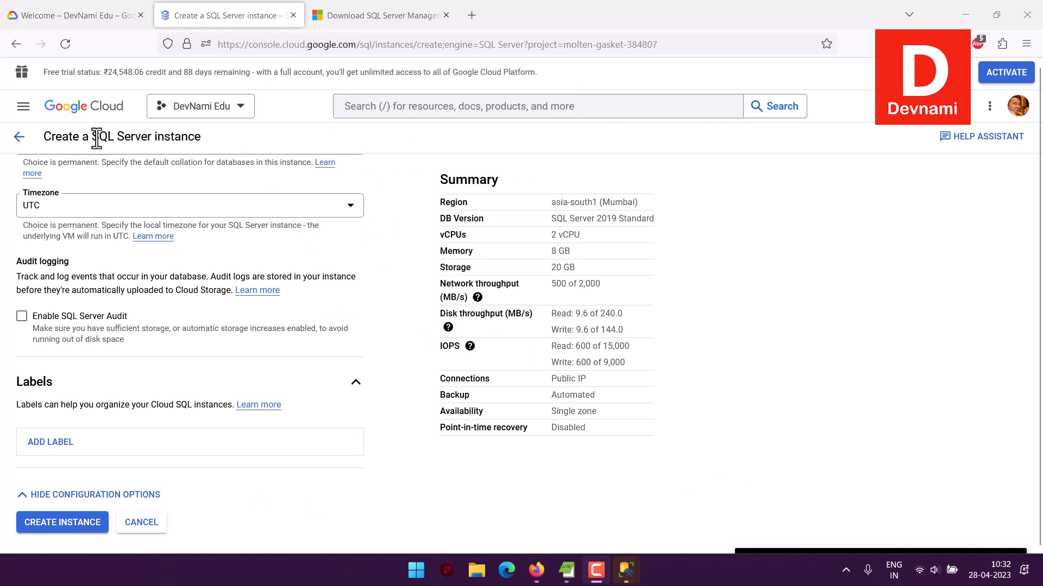
# Leave the instance creation form, return to the SQL instances list, and open the overview of the devsqlserver instance.
pyautogui.click(19, 137)
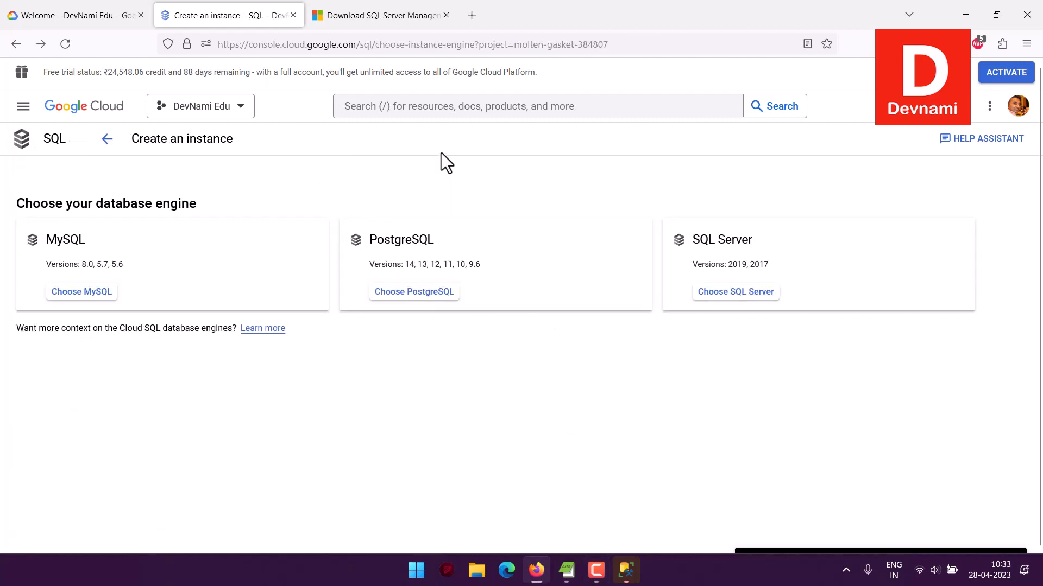
pyautogui.click(106, 139)
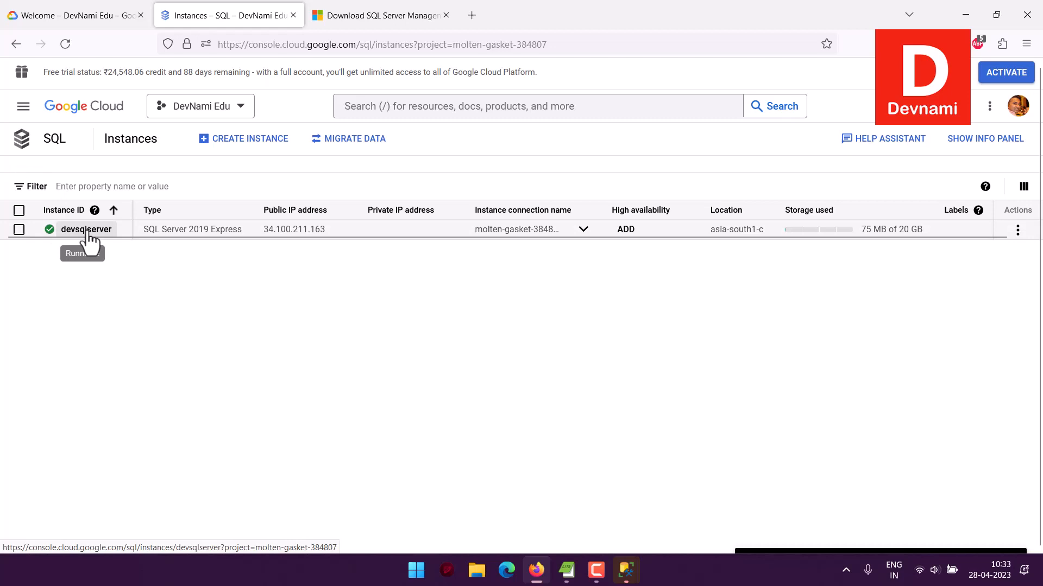
pyautogui.click(87, 229)
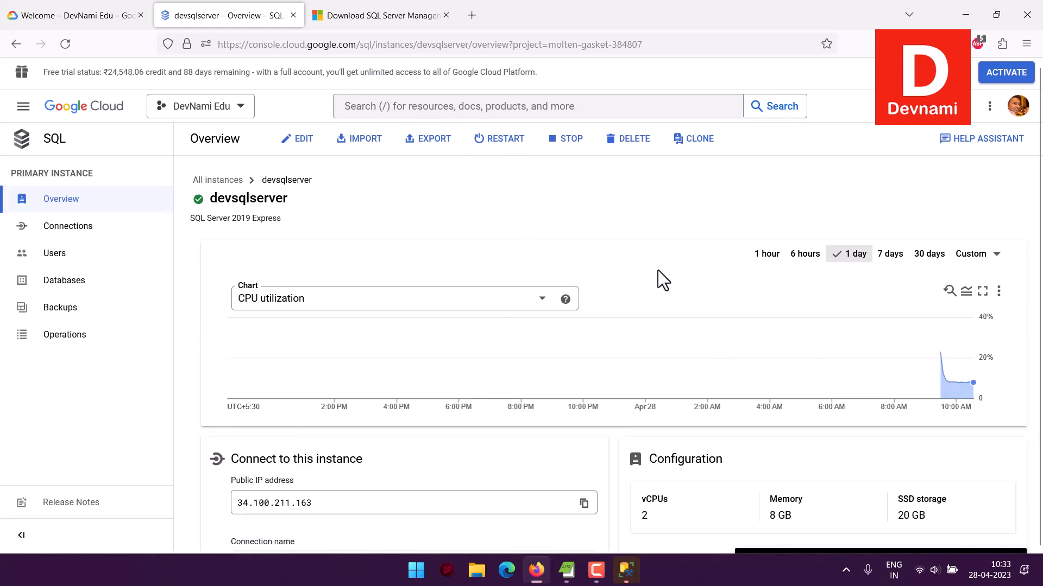
pyautogui.moveTo(975, 383)
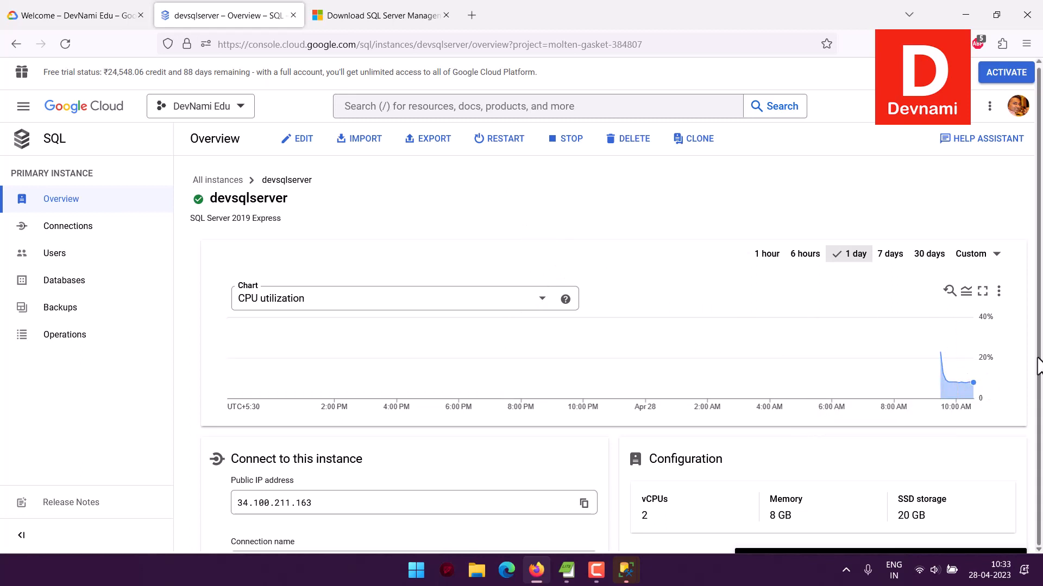
pyautogui.scroll(-3, 1034, 364)
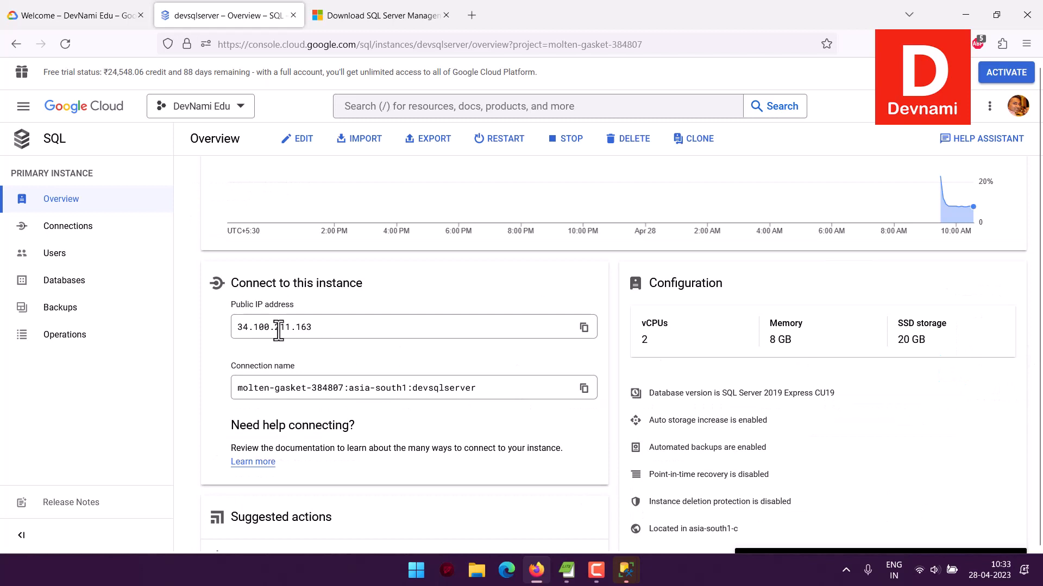
# Review the connection summary and security settings of devsqlserver, and return to the connection details in its overview.
pyautogui.click(40, 228)
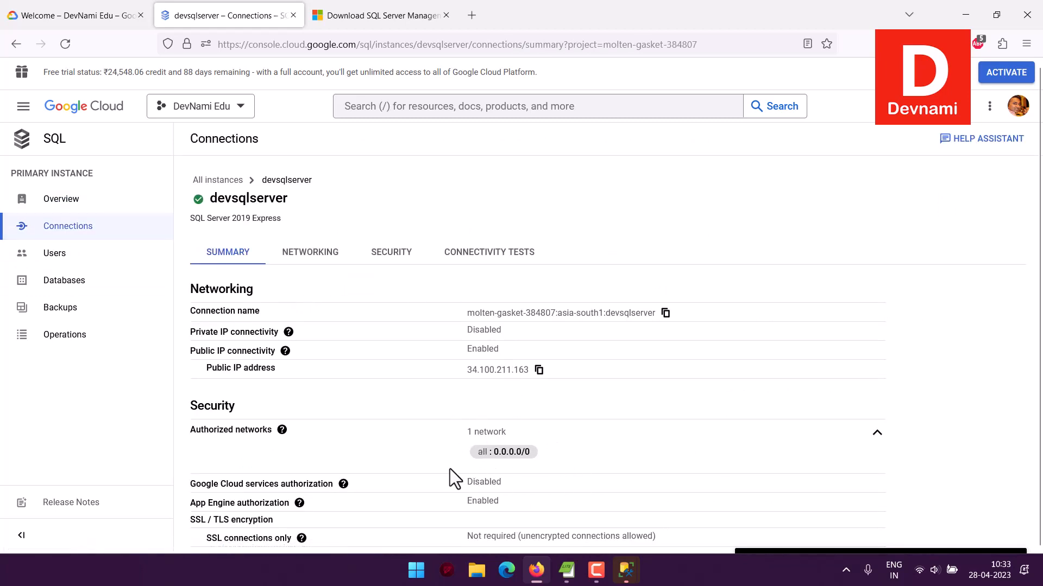
pyautogui.click(389, 256)
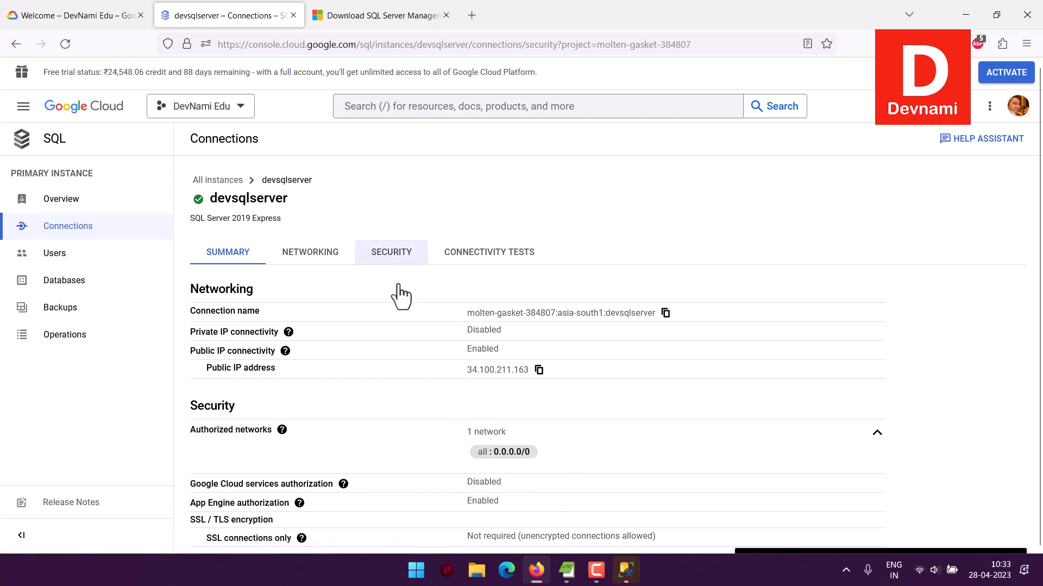
pyautogui.scroll(-4, 406, 285)
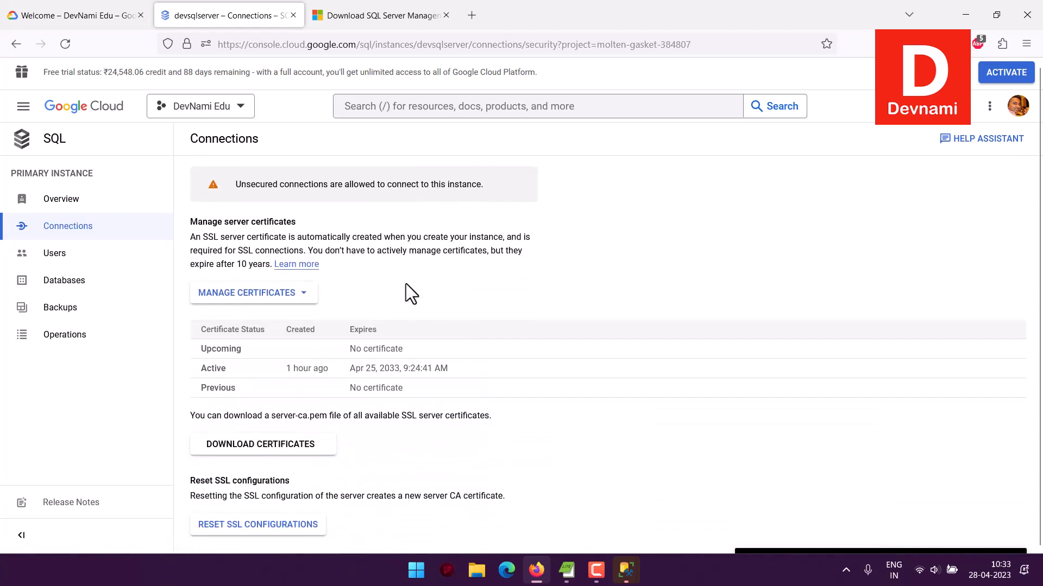
pyautogui.click(50, 202)
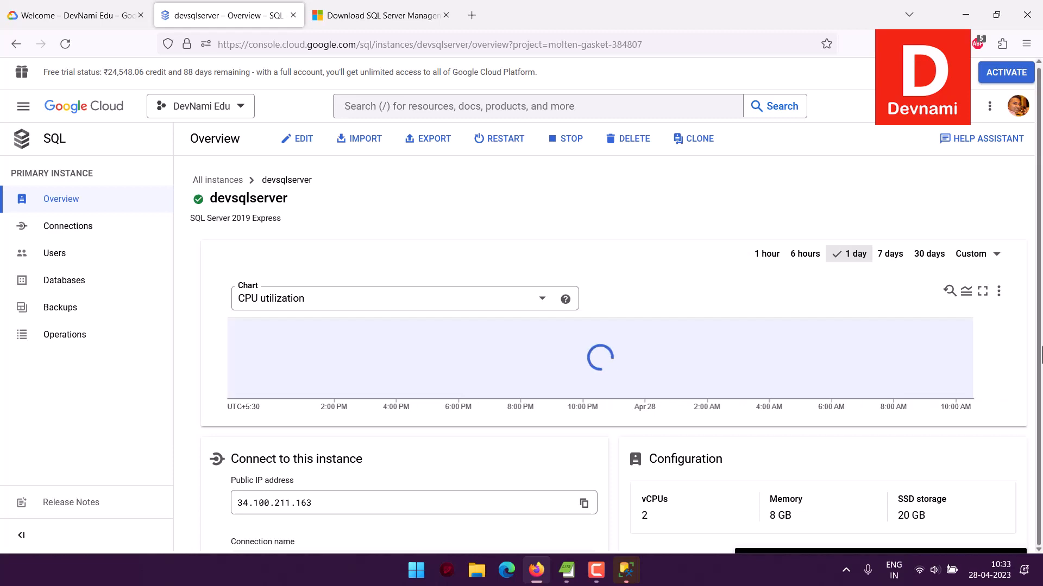
pyautogui.scroll(-4, 1013, 345)
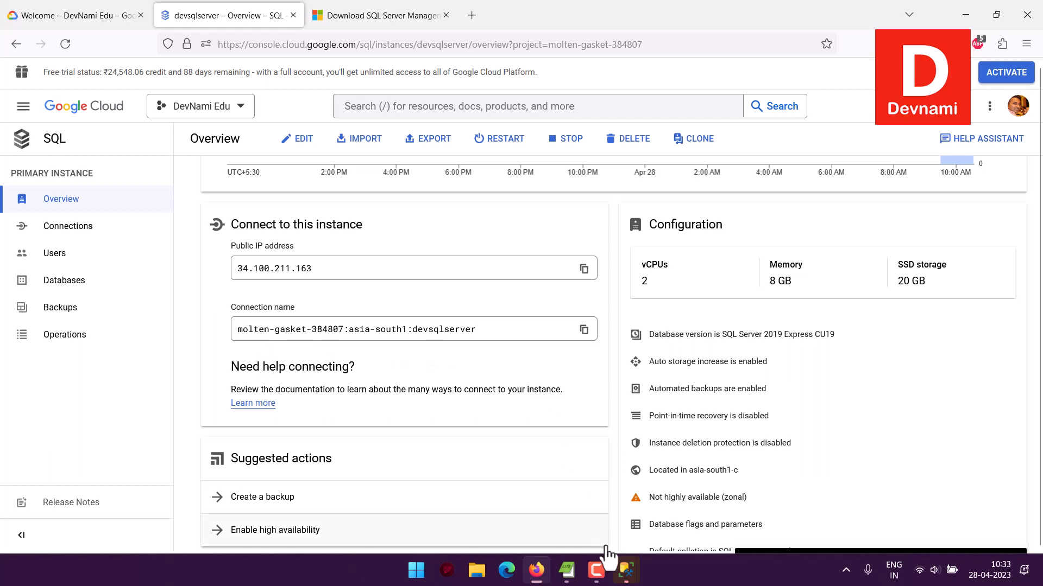
# Copy devsqlserver's public IP address, 34.100.211.163, into the server name of the Connect to Server dialog in SQL Server Management Studio.
pyautogui.click(626, 570)
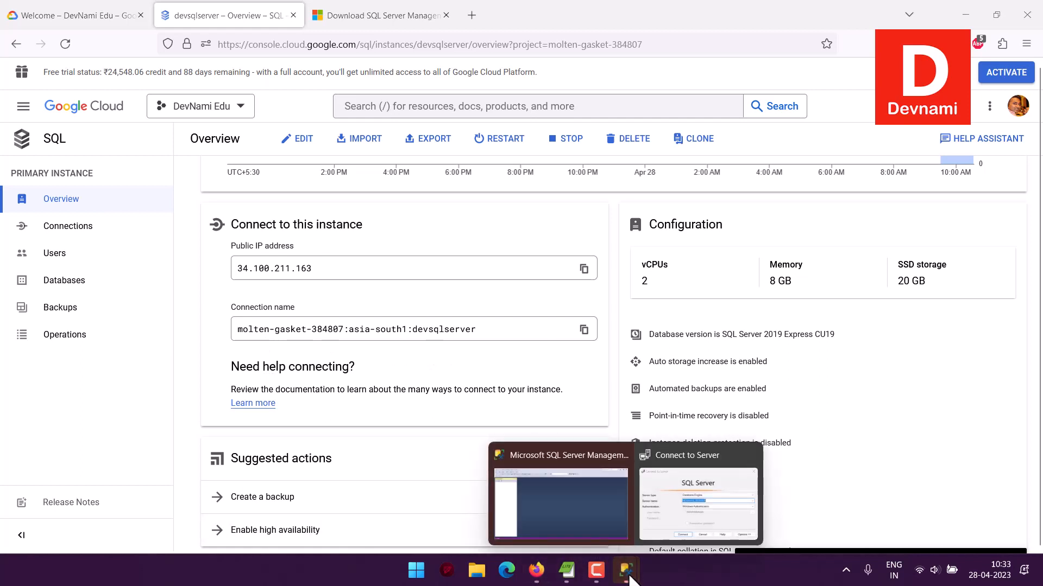
pyautogui.click(665, 502)
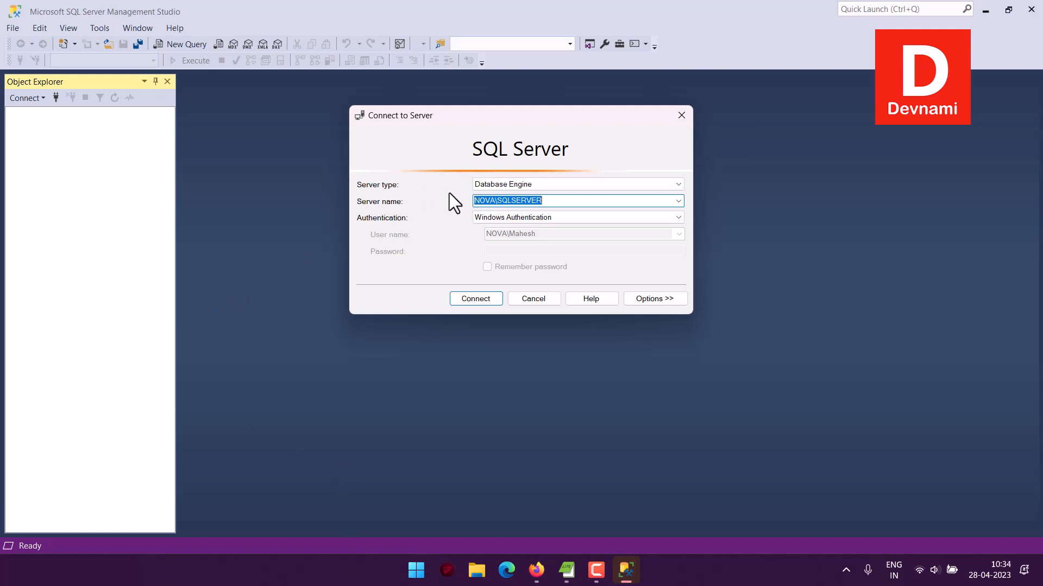
pyautogui.click(496, 184)
pyautogui.click(496, 185)
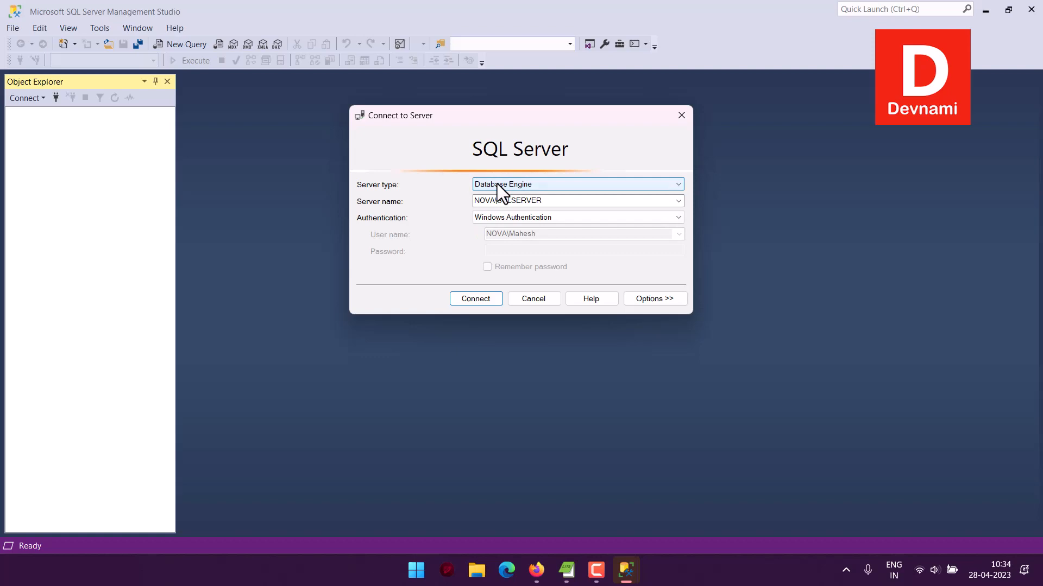
pyautogui.doubleClick(547, 201)
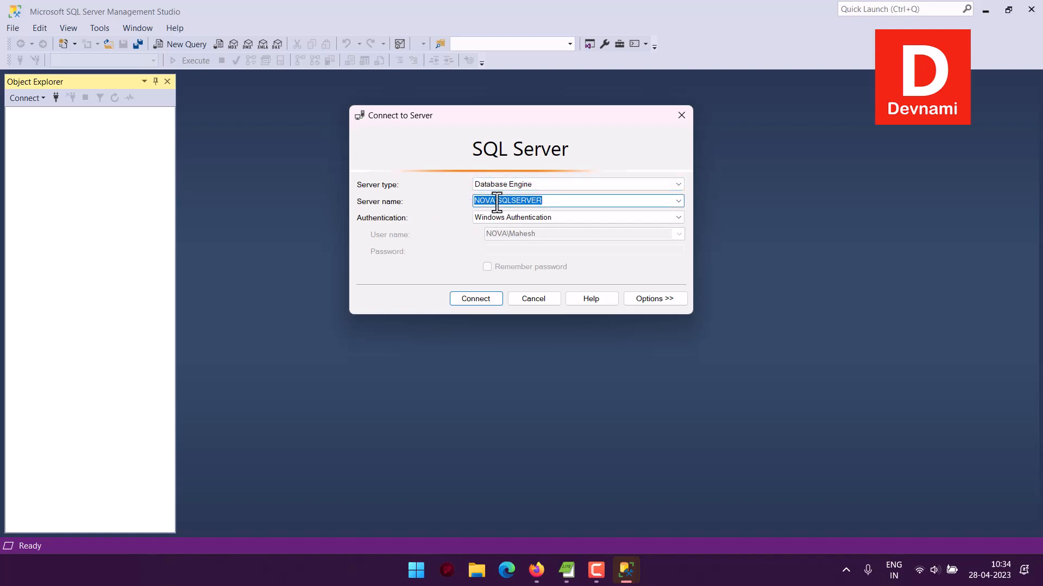
pyautogui.click(536, 569)
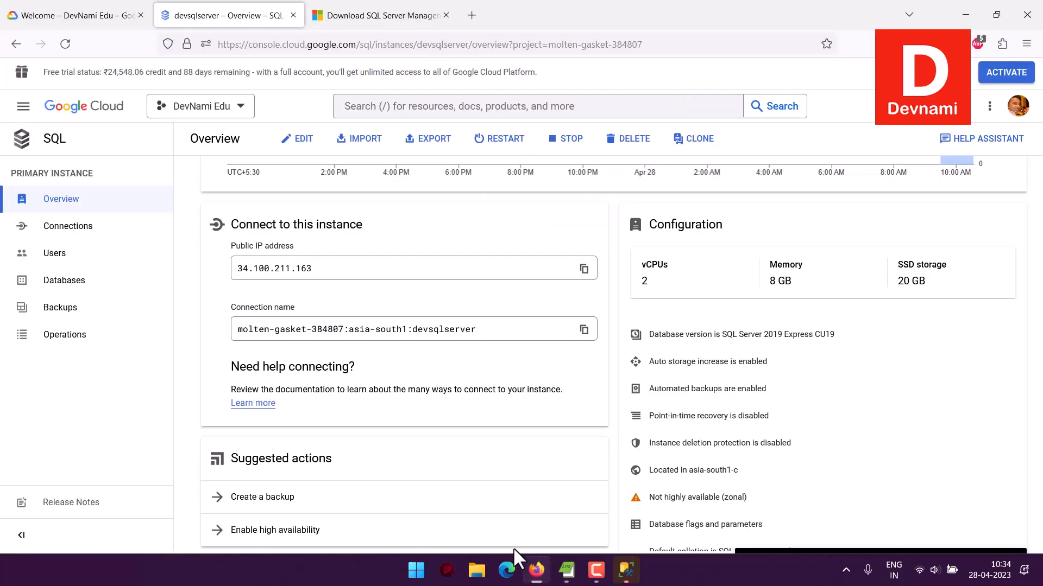
pyautogui.click(584, 269)
pyautogui.moveTo(626, 568)
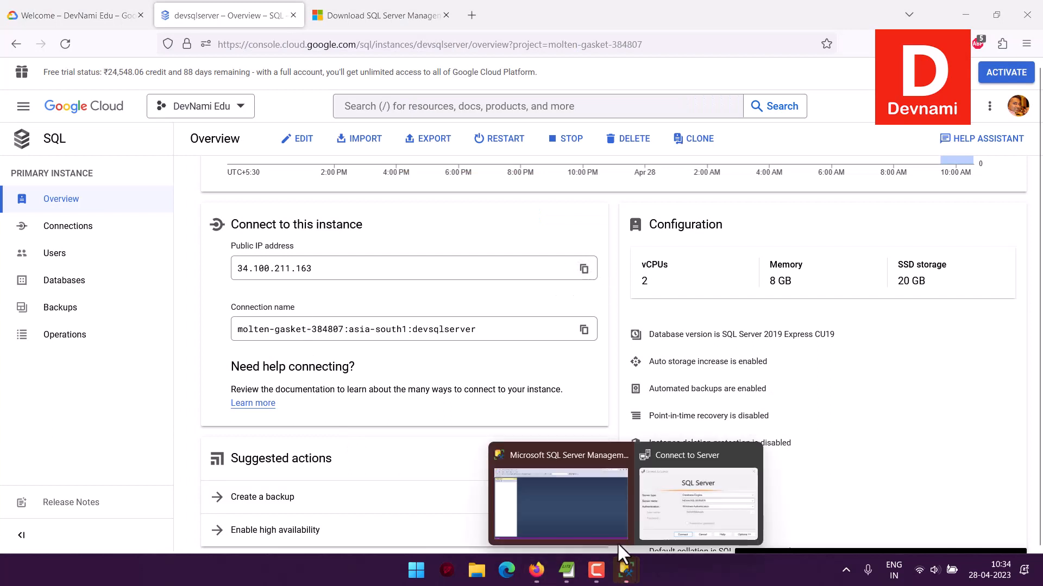
pyautogui.click(660, 495)
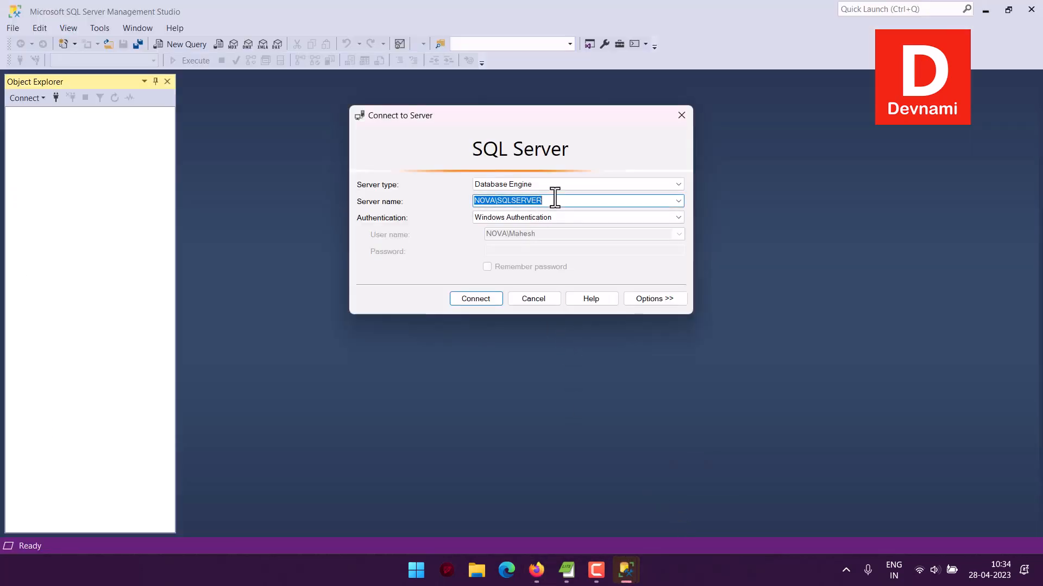
pyautogui.hotkey('ctrl', 'v')
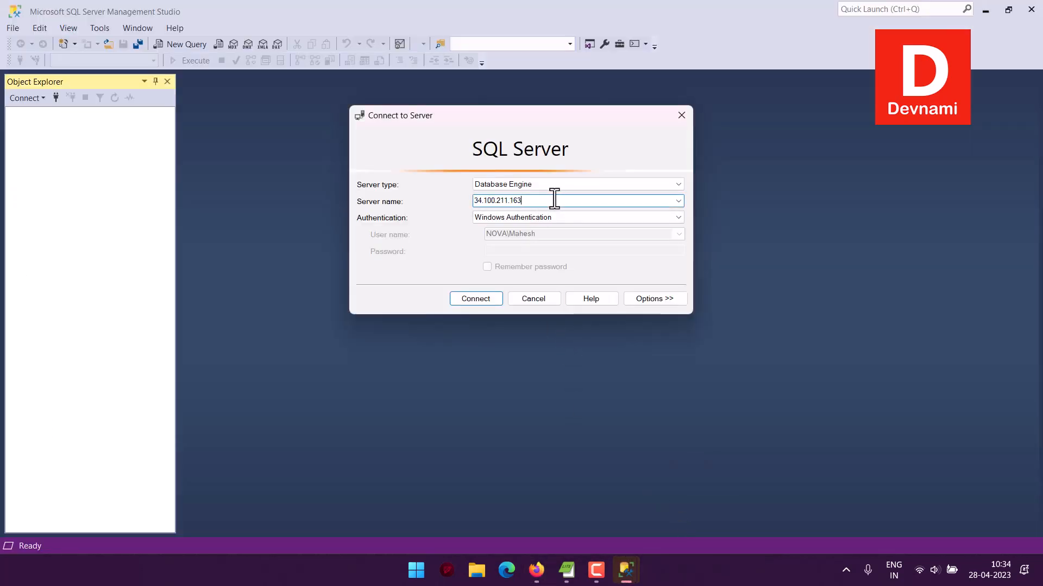
# Connect to the server using SQL Server Authentication with the login sqlserver and the account password.
pyautogui.click(523, 216)
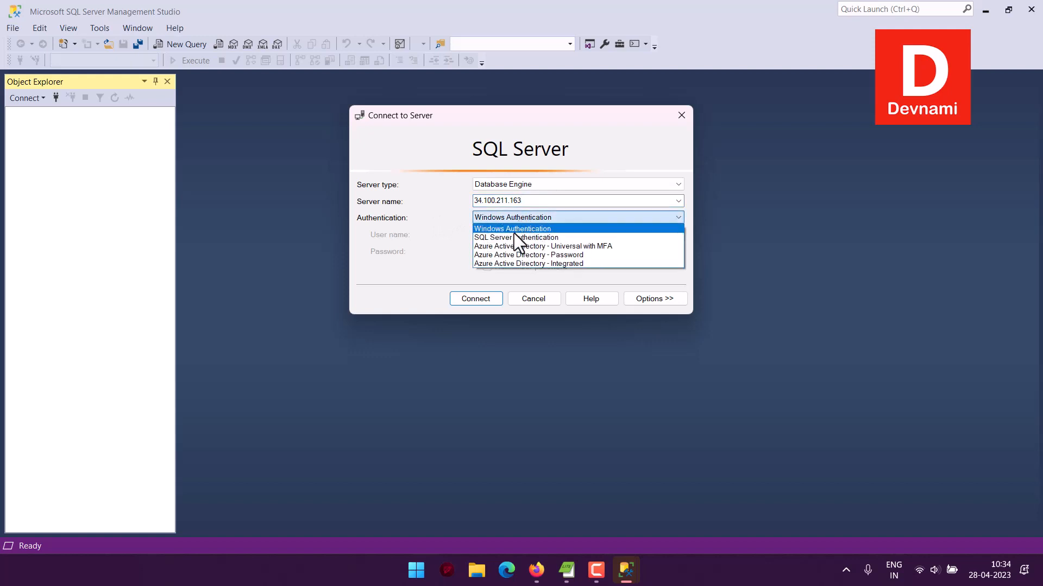
pyautogui.click(514, 236)
pyautogui.click(512, 234)
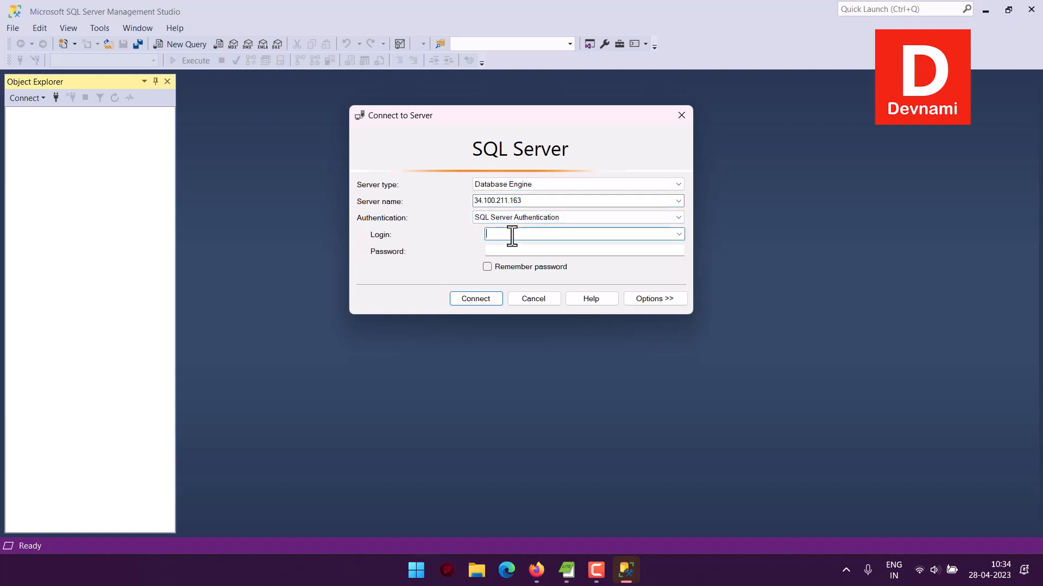
pyautogui.write('sqlserver')
pyautogui.click(540, 250)
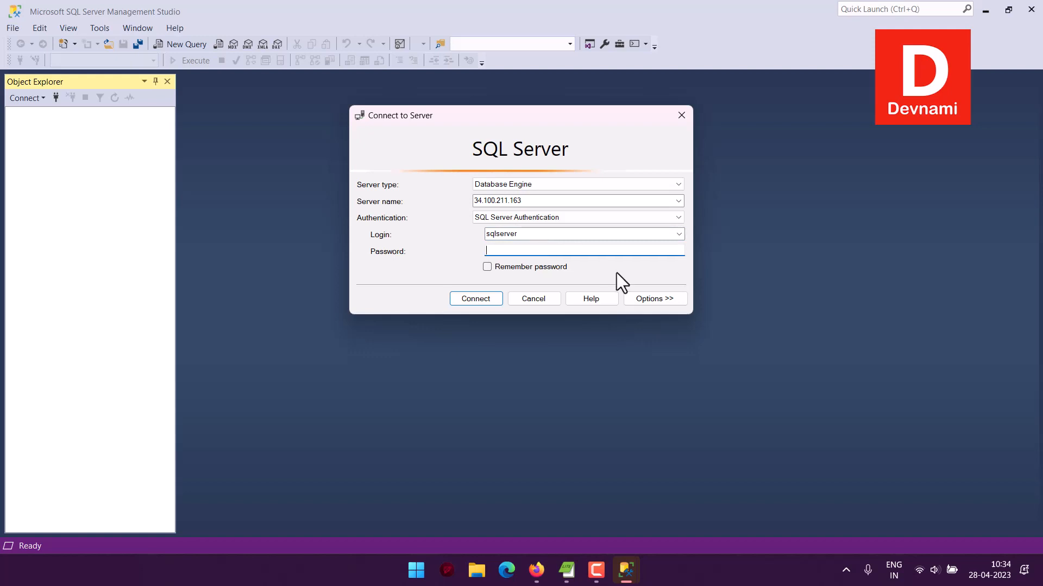
pyautogui.click(939, 558)
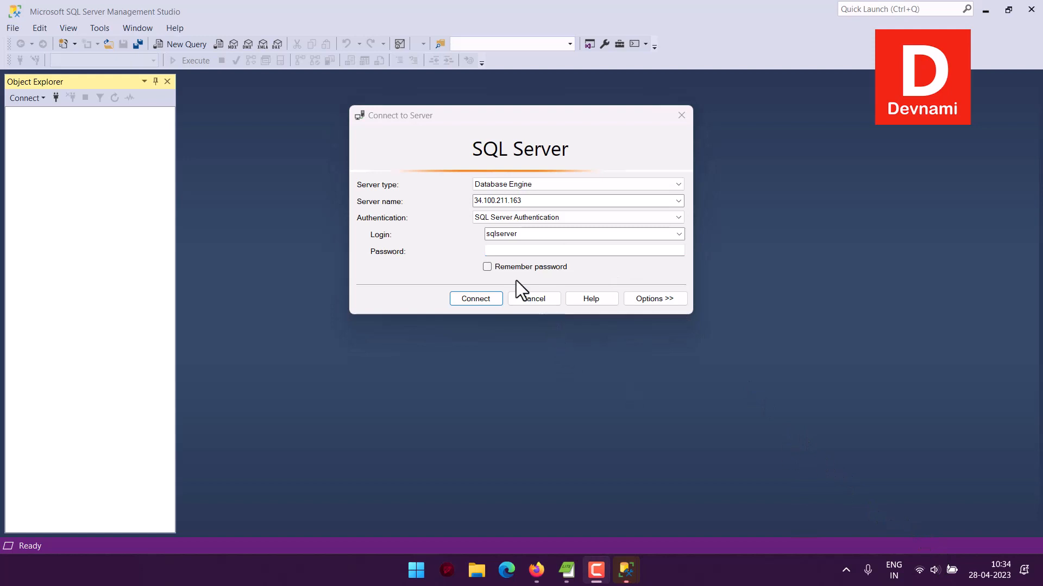
pyautogui.click(509, 248)
pyautogui.hotkey('ctrl', 'v')
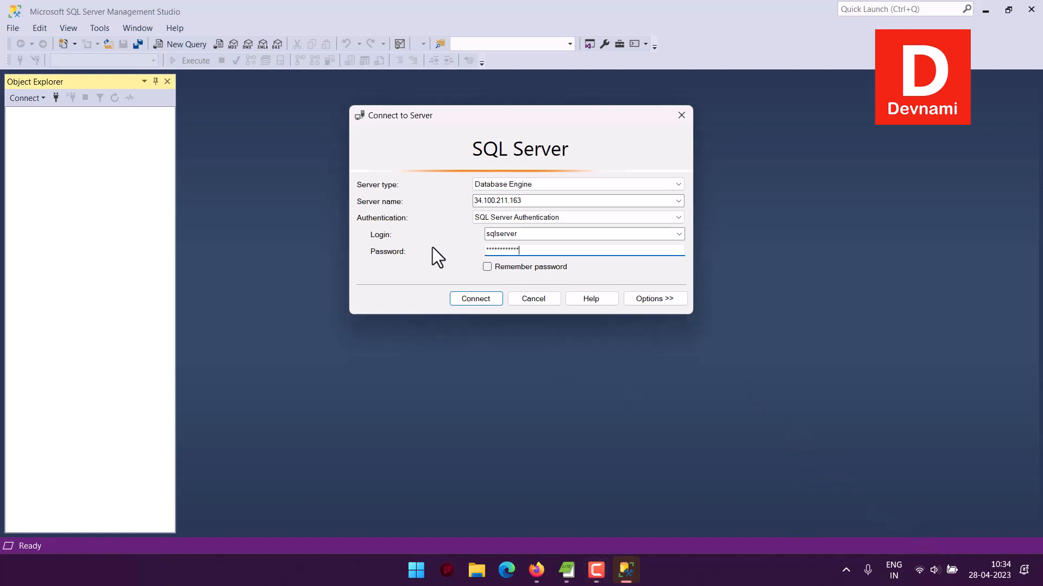
pyautogui.click(475, 296)
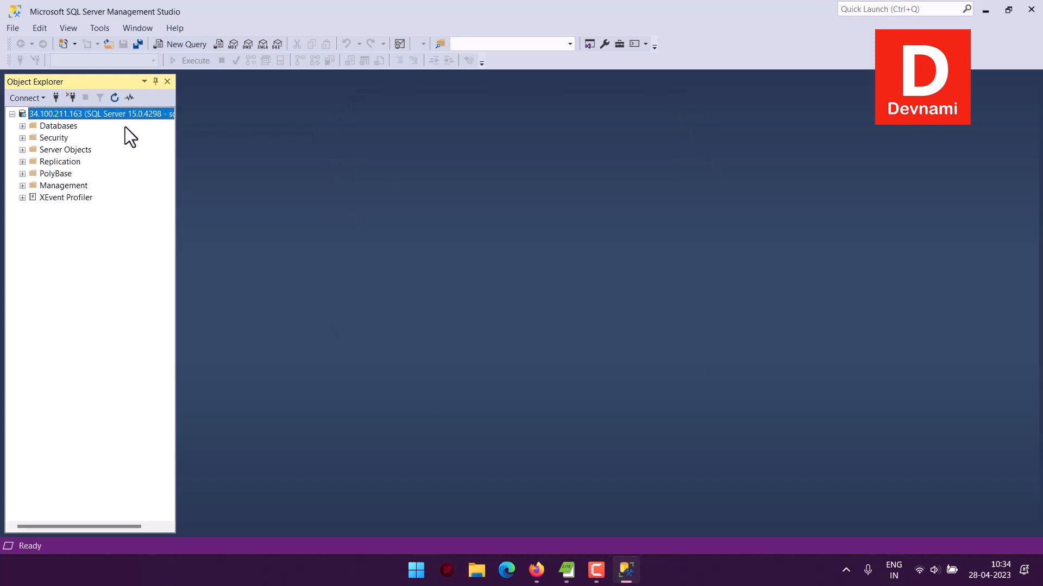
# Examine the Databases and System Databases folders of the connected server, and collapse them again.
pyautogui.click(22, 126)
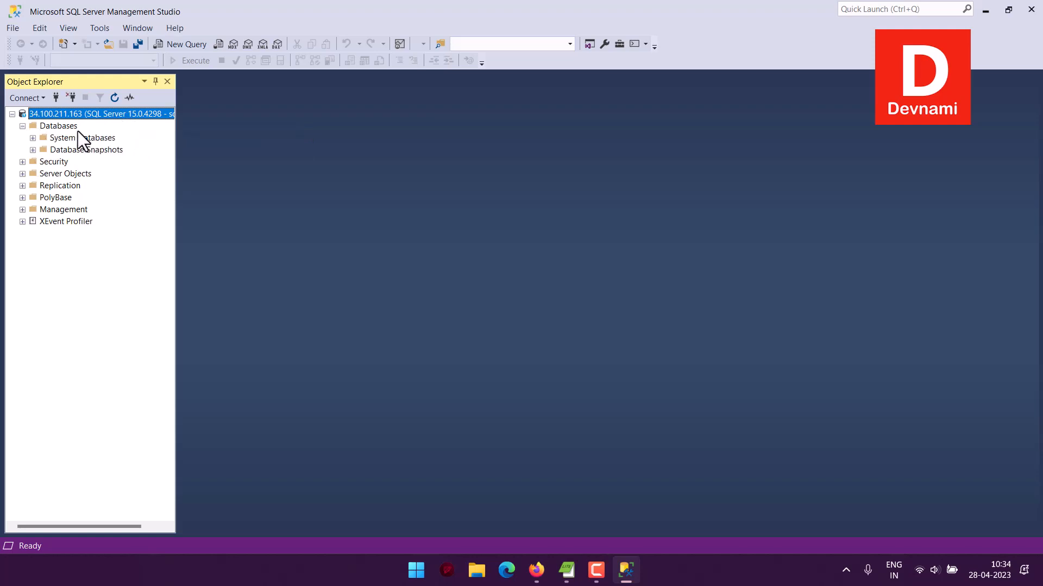
pyautogui.click(33, 138)
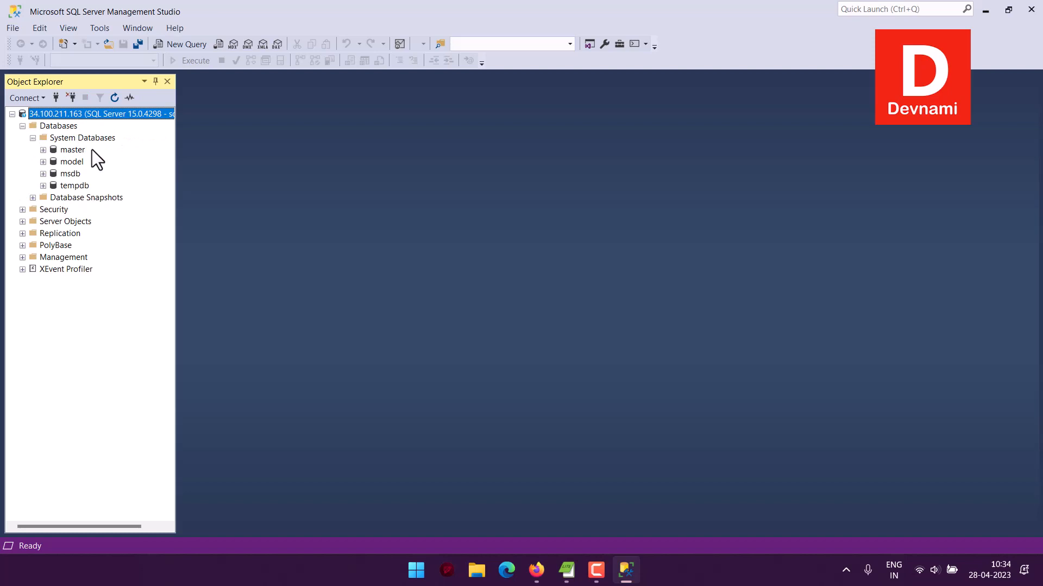
pyautogui.click(32, 138)
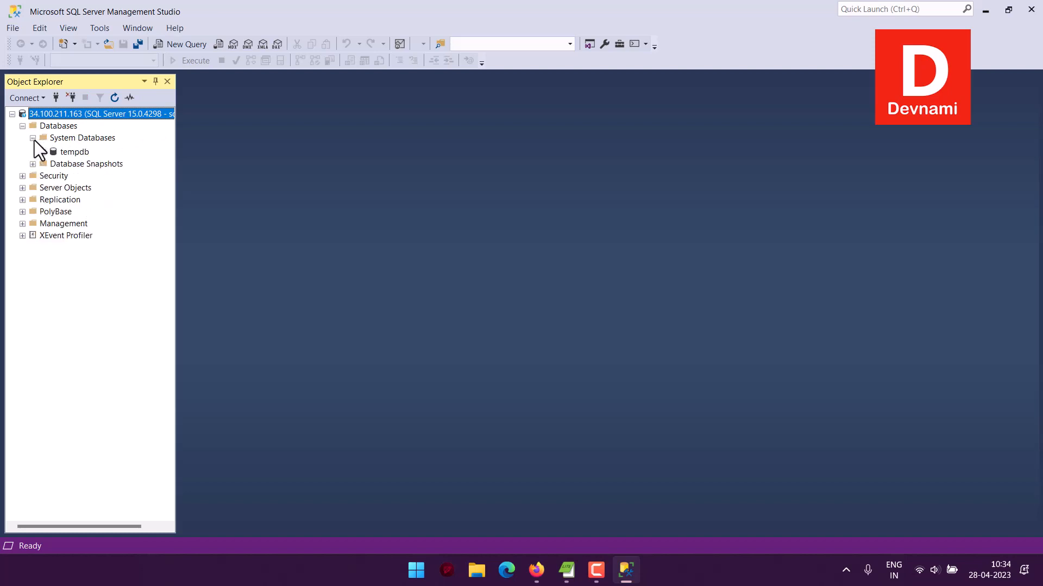
pyautogui.click(22, 126)
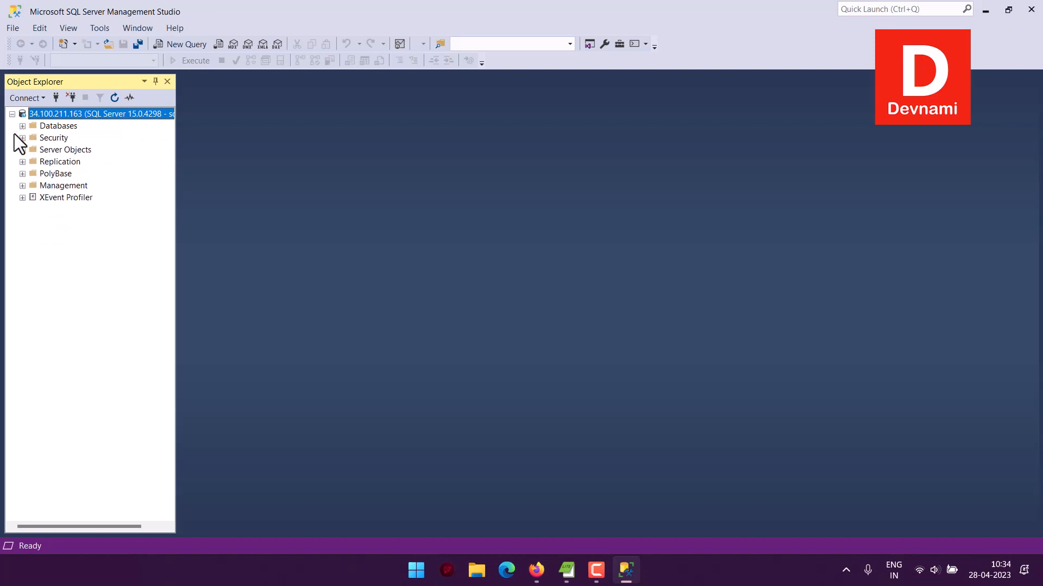
# Create a new database named mydb on the connected server with the default owner and file settings.
pyautogui.click(50, 126)
pyautogui.rightClick(51, 125)
pyautogui.click(80, 134)
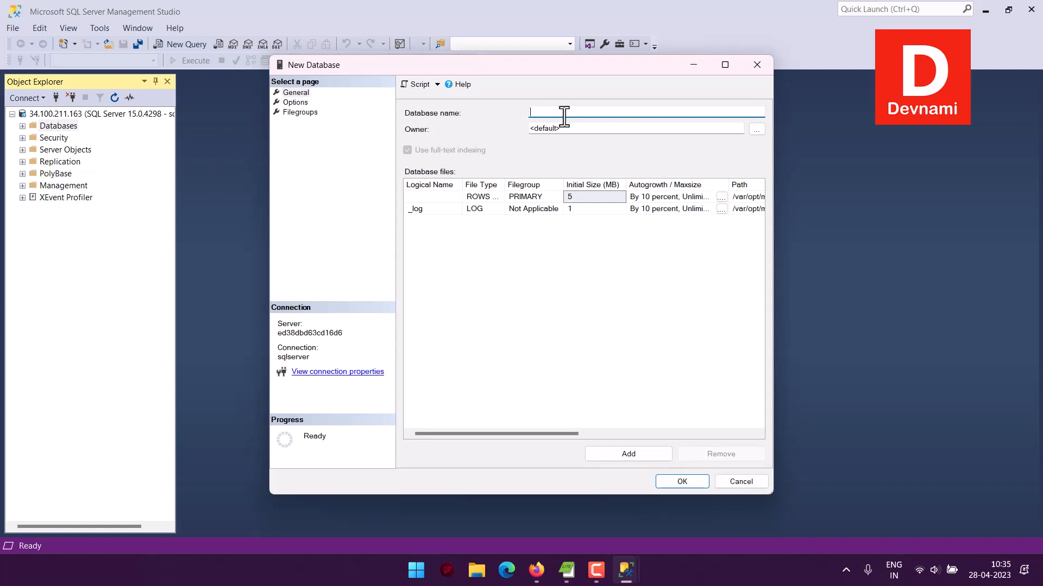
pyautogui.write('mydb')
pyautogui.click(681, 482)
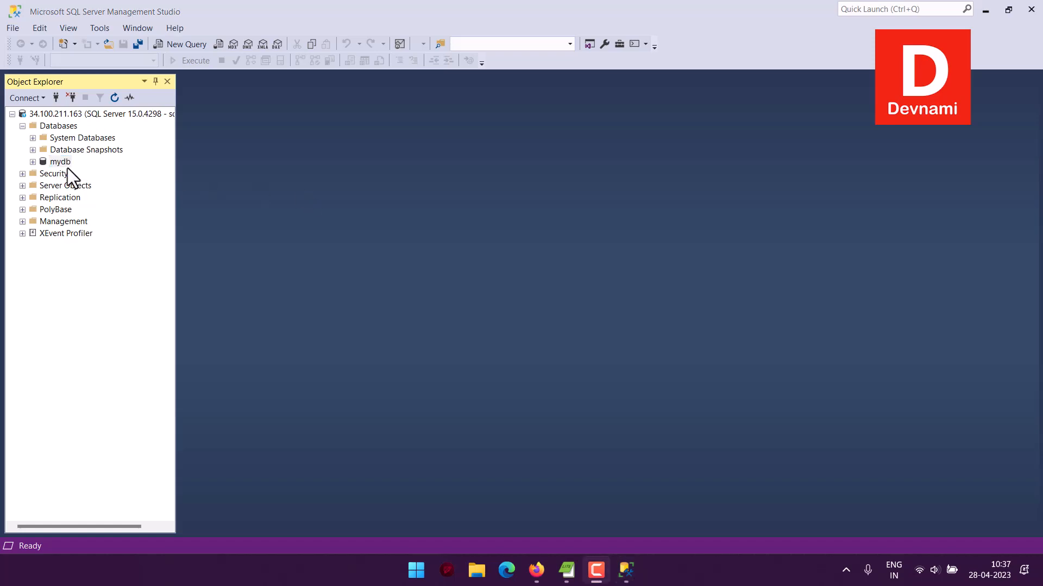
# Start a flat file import into the mydb database and choose D:\Files\CSV\people.csv as the input file.
pyautogui.rightClick(60, 162)
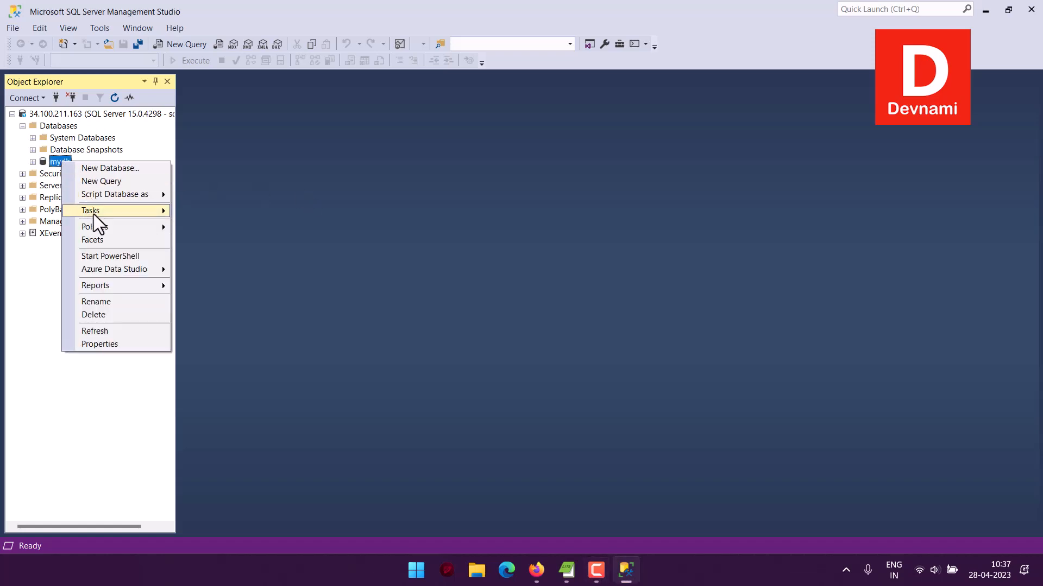
pyautogui.moveTo(93, 214)
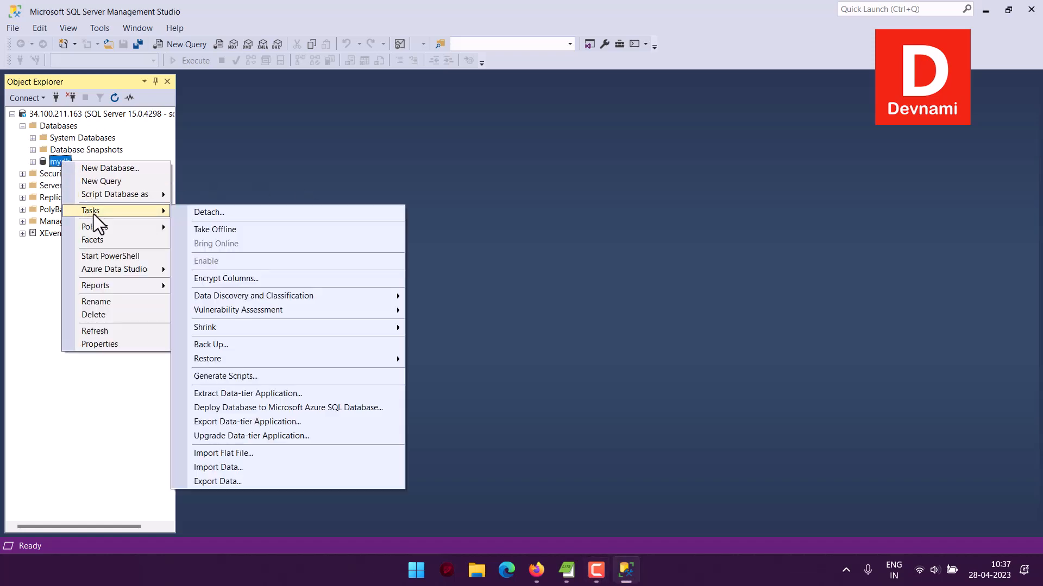
pyautogui.click(242, 453)
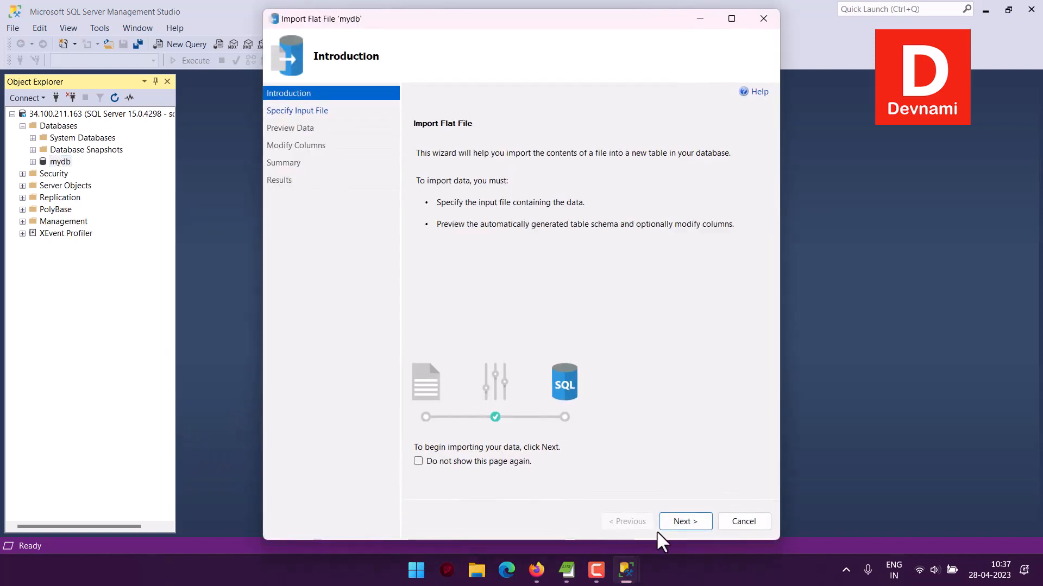
pyautogui.click(683, 522)
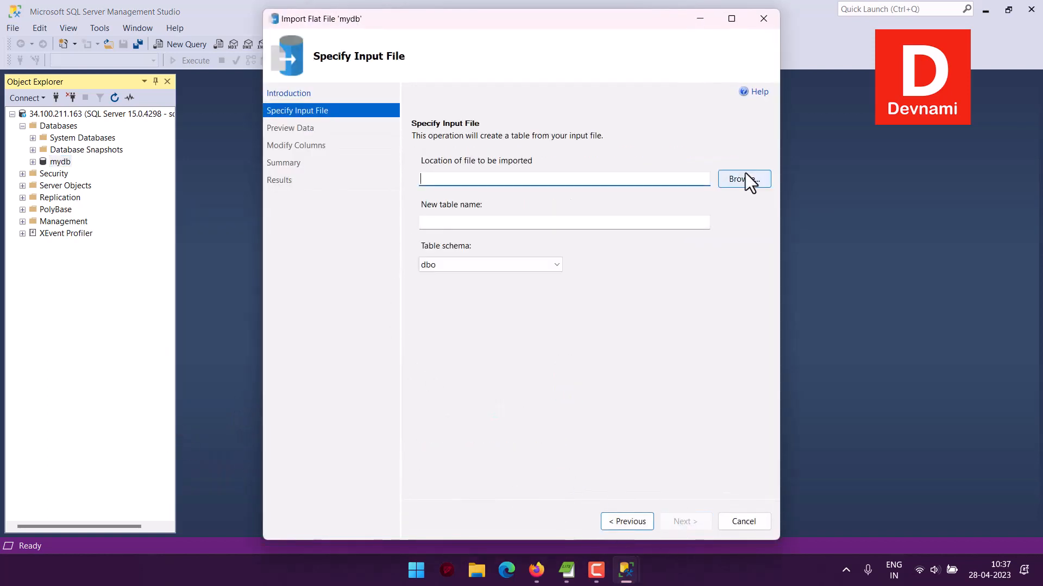
pyautogui.click(745, 174)
pyautogui.click(406, 142)
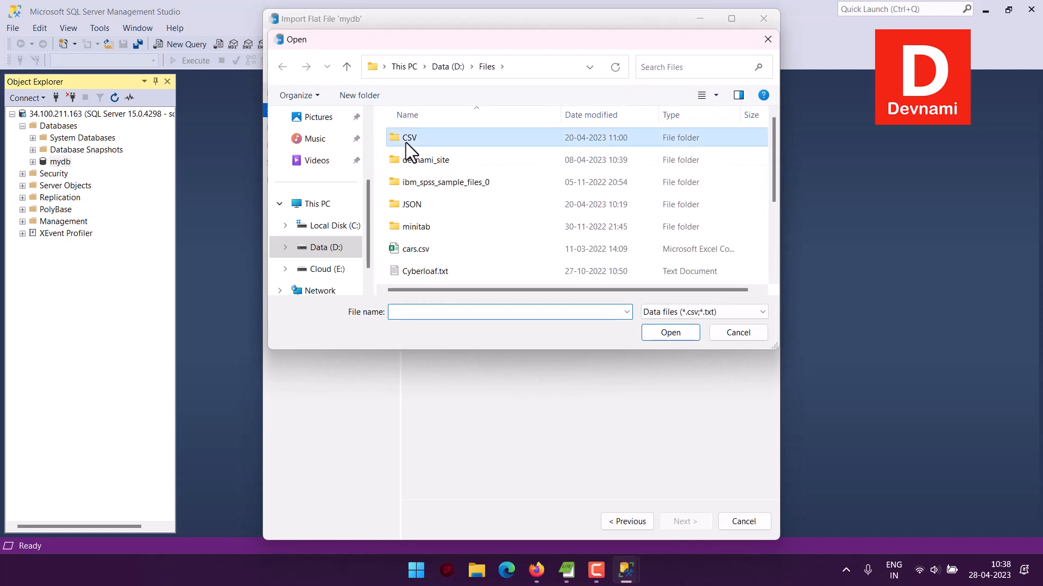
pyautogui.doubleClick(405, 142)
pyautogui.click(418, 203)
pyautogui.click(668, 336)
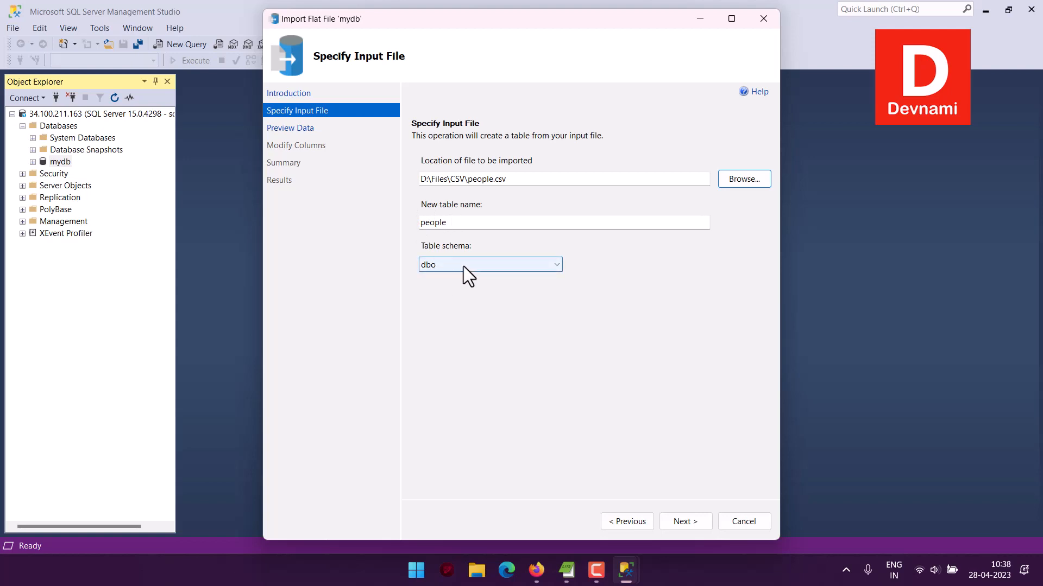
# Import the file into the new table people in schema dbo, with id as the primary key, and close the wizard.
pyautogui.click(682, 521)
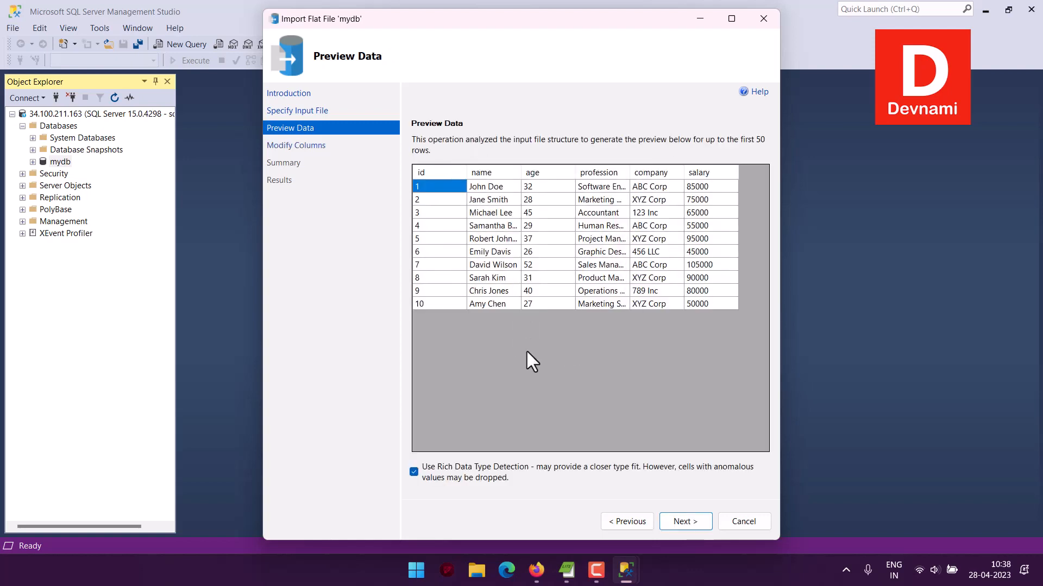
pyautogui.click(686, 520)
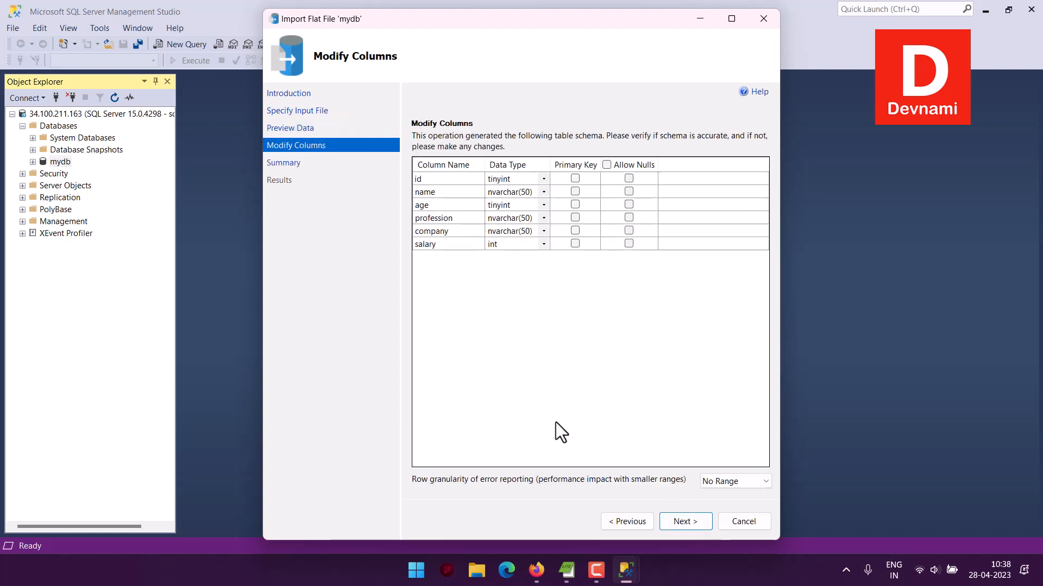
pyautogui.click(576, 178)
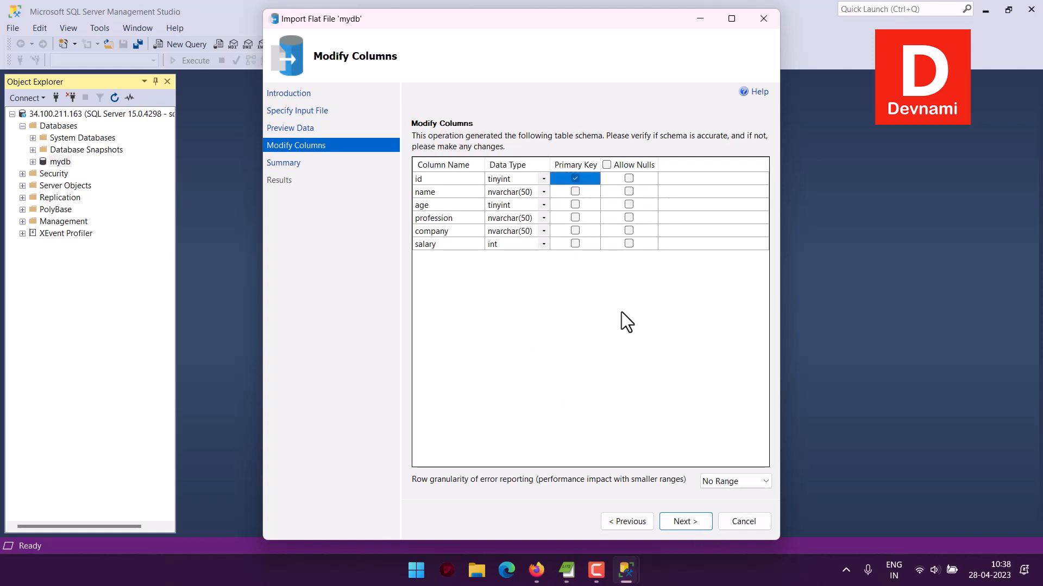
pyautogui.click(688, 523)
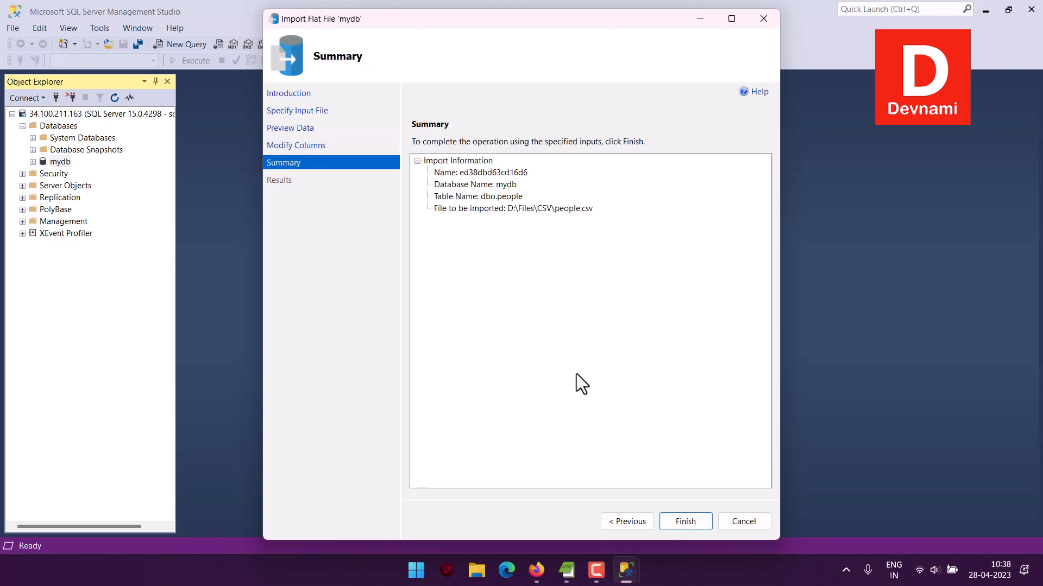
pyautogui.click(683, 521)
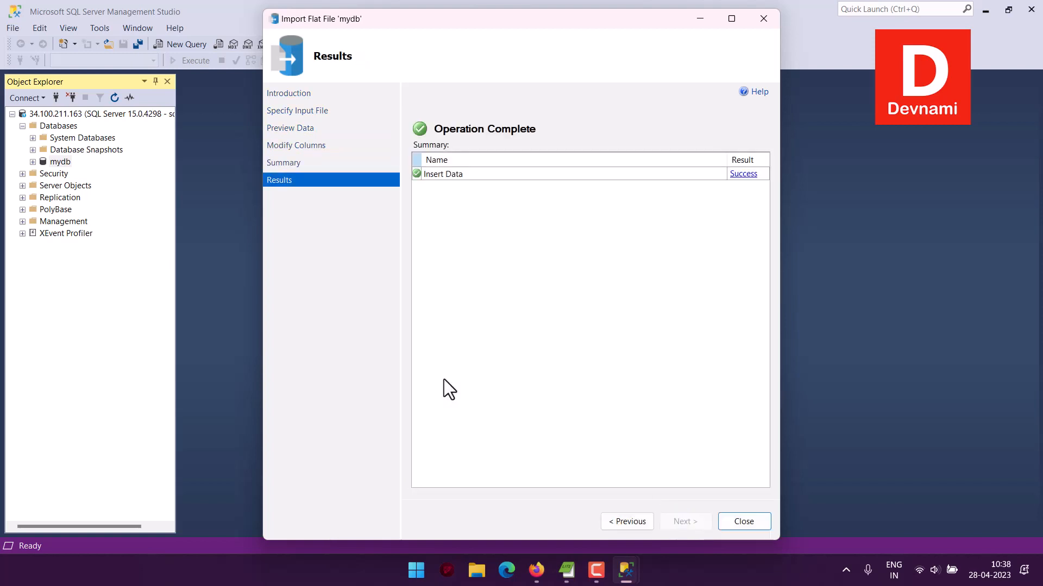
pyautogui.click(738, 519)
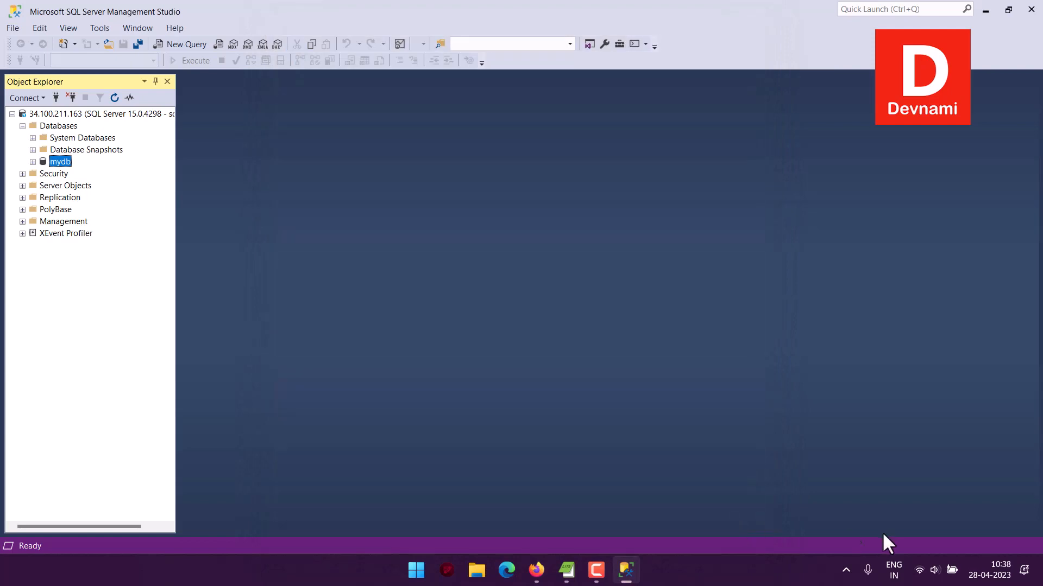
# Expand the tables of mydb and select the top 1000 rows of dbo.people.
pyautogui.rightClick(61, 163)
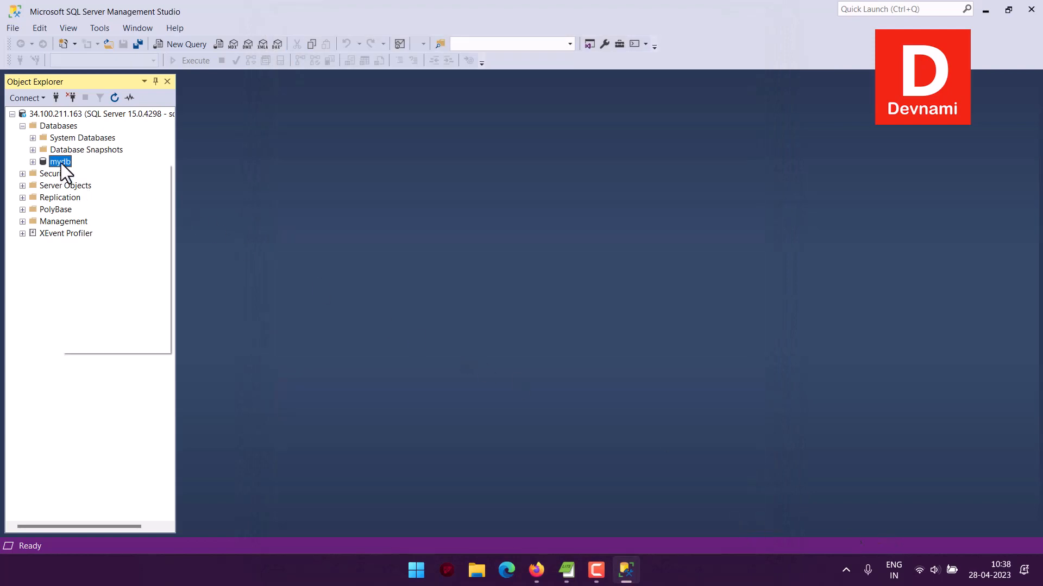
pyautogui.click(33, 162)
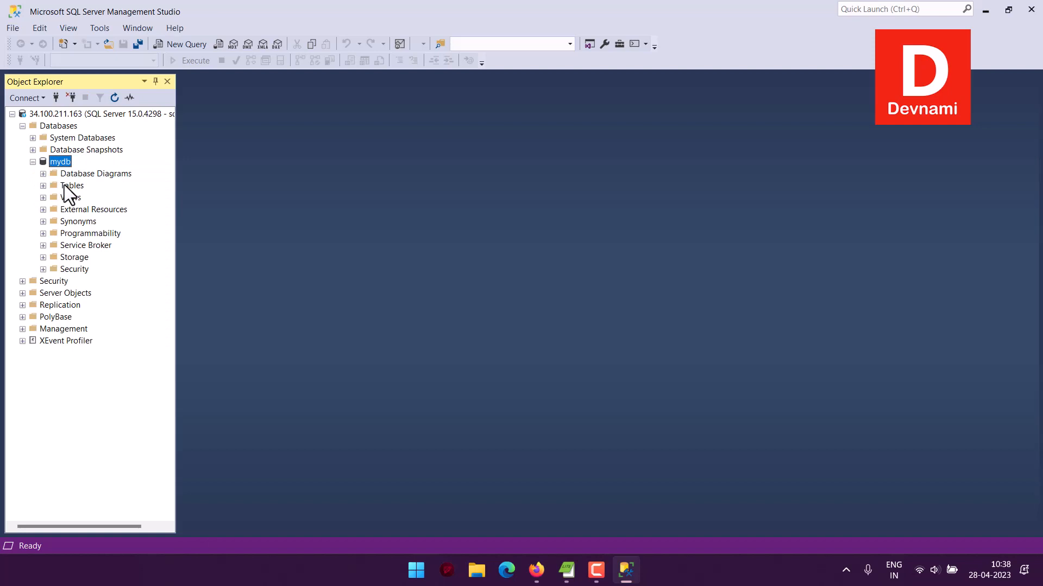
pyautogui.click(64, 185)
pyautogui.click(44, 186)
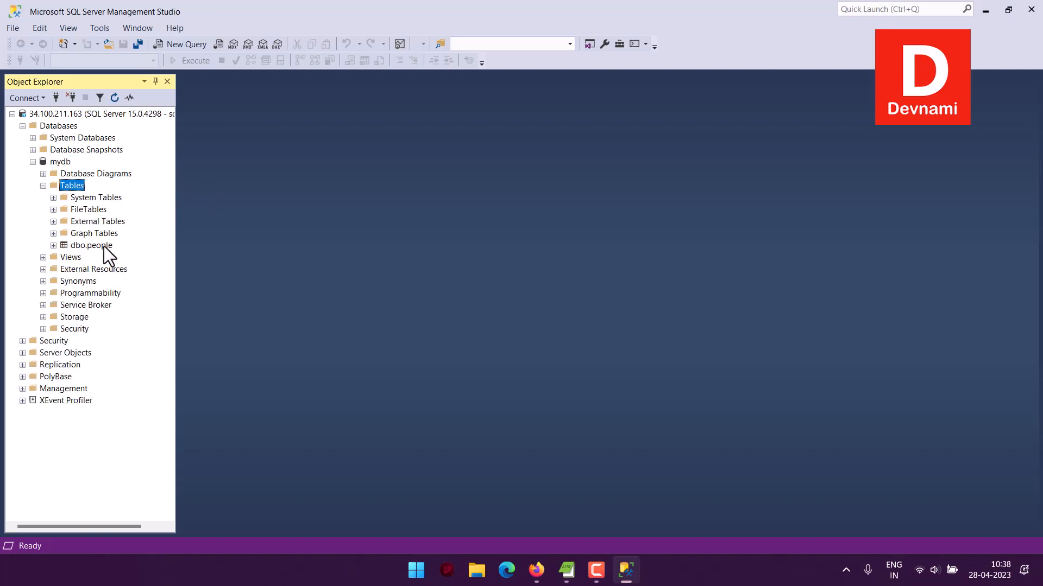
pyautogui.click(102, 245)
pyautogui.rightClick(102, 244)
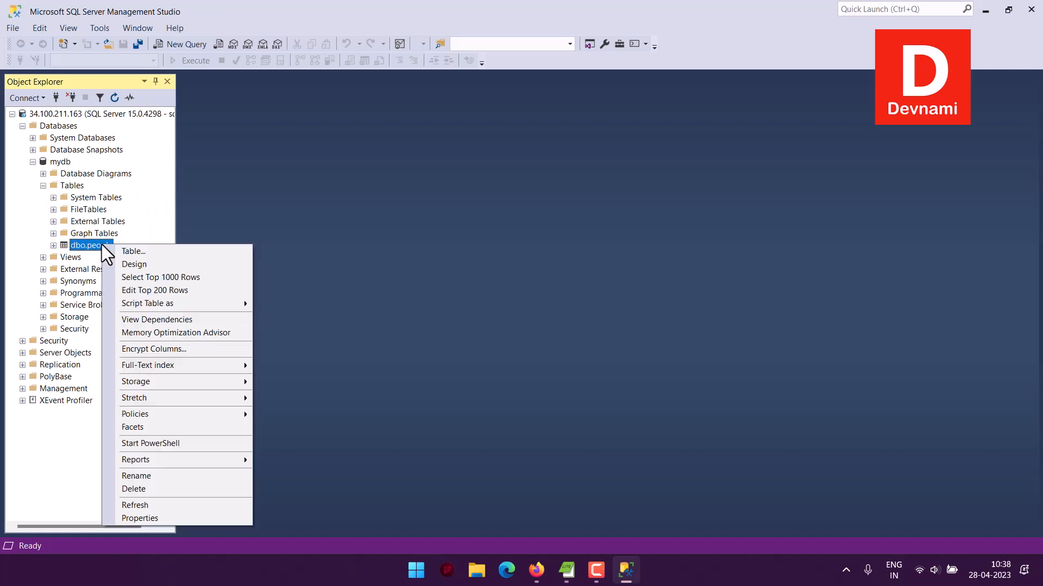
pyautogui.click(148, 278)
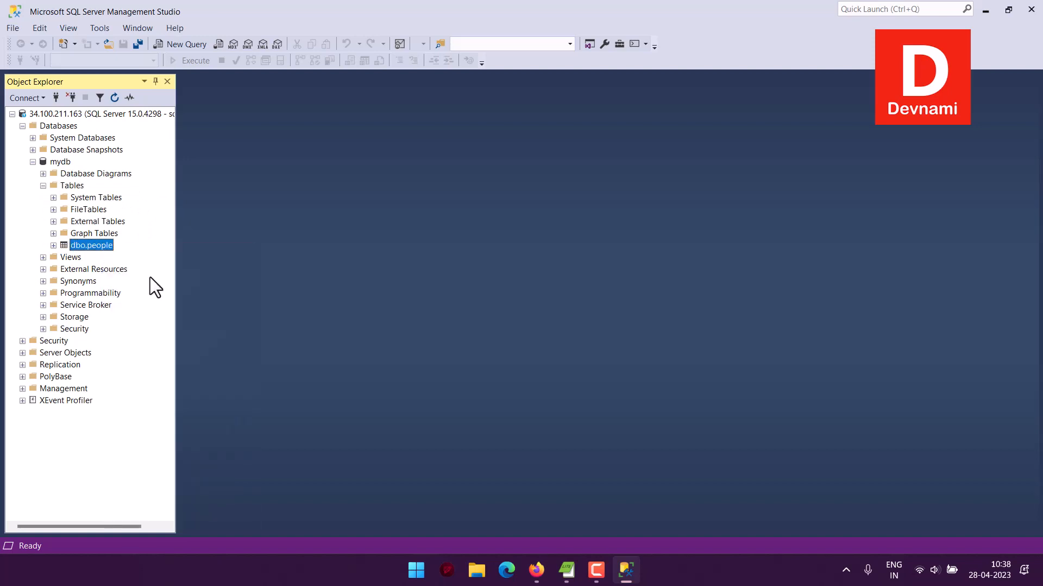